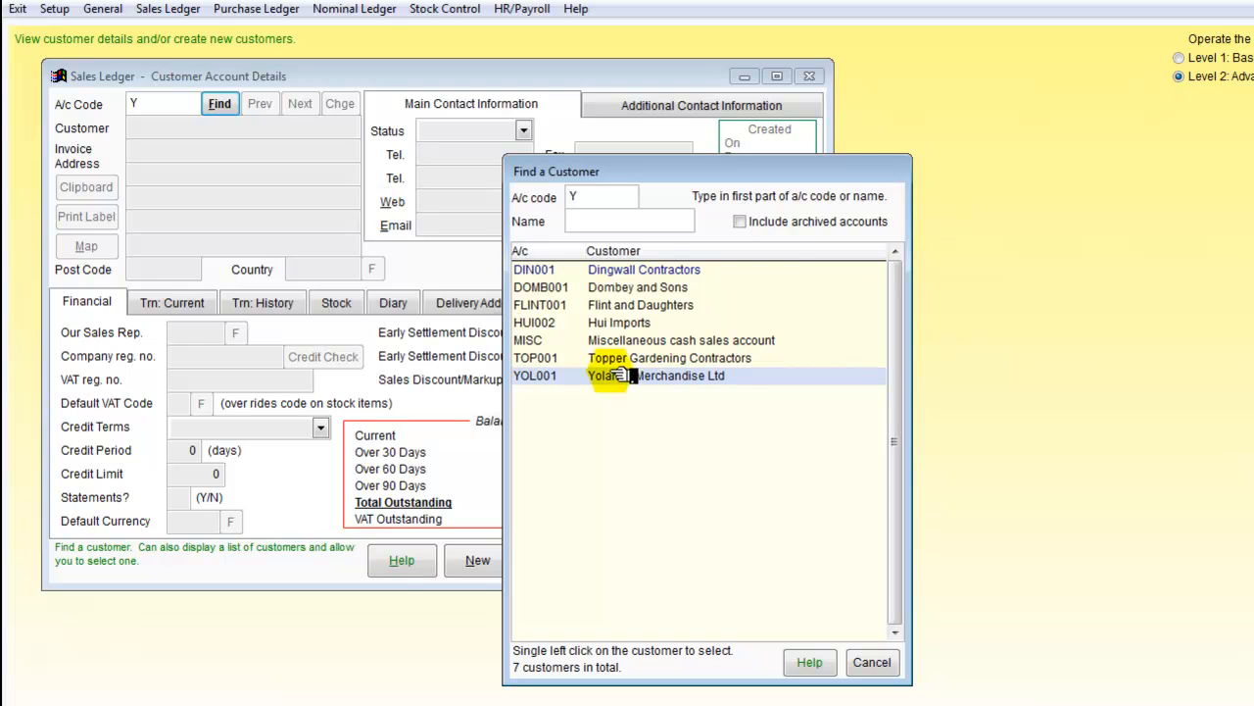
Start a received payment for Yolanda Merchandise Ltd, with an amount of 387.50 and cheque reference 125
click(171, 303)
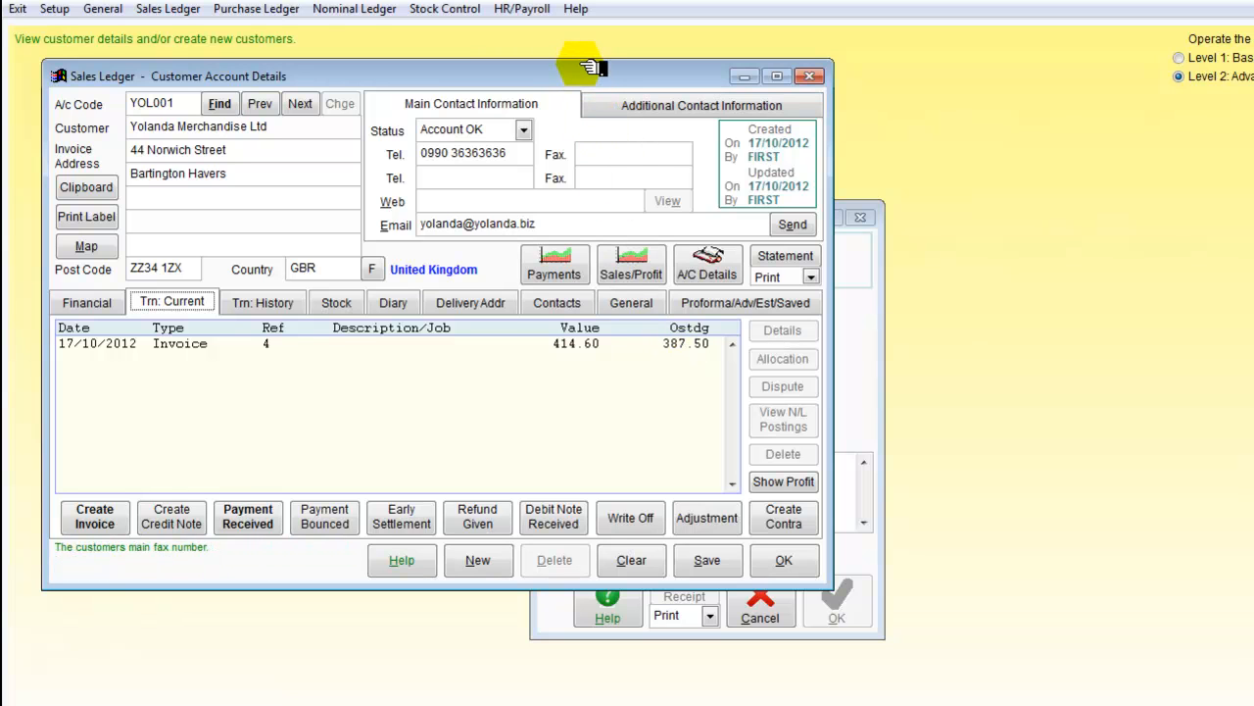
click(865, 332)
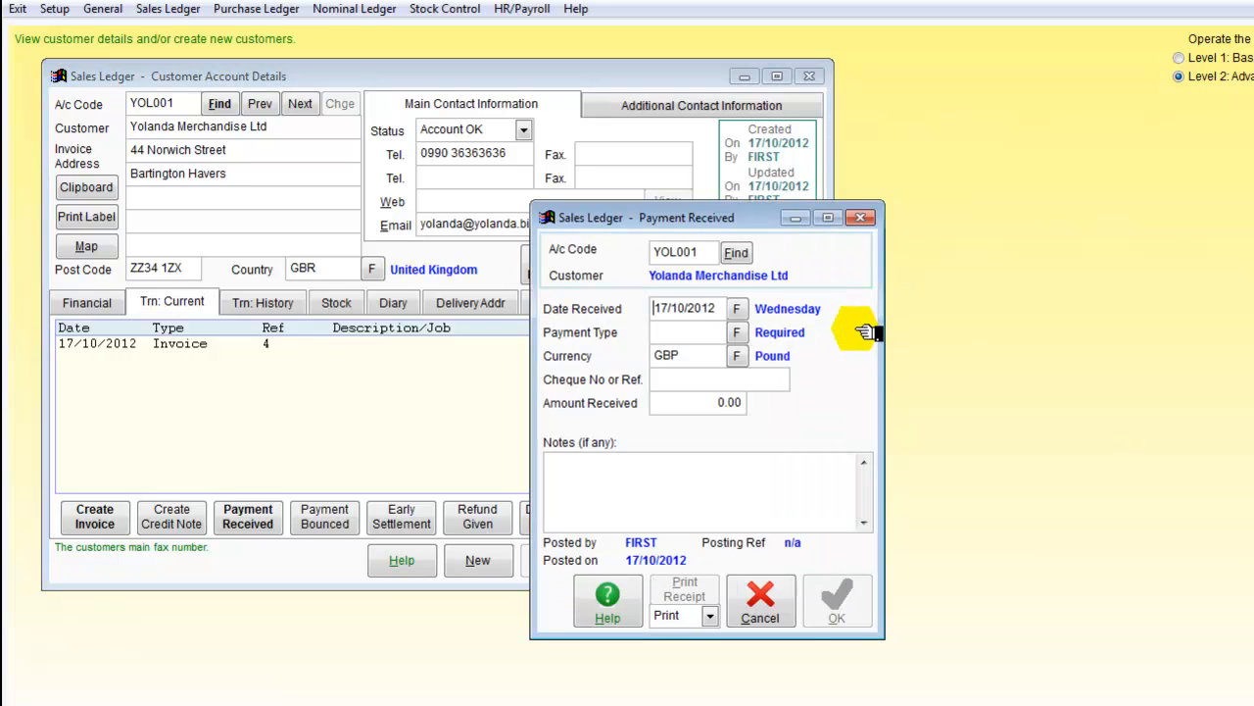
click(681, 402)
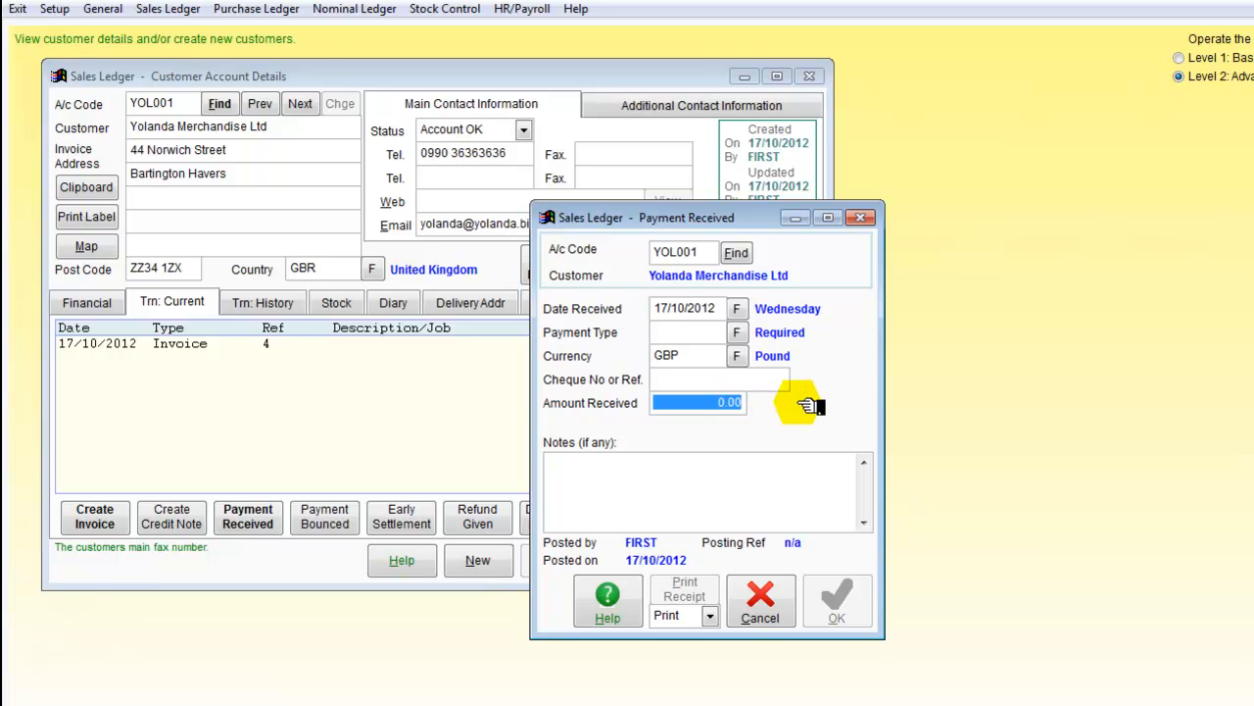
text(387.50)
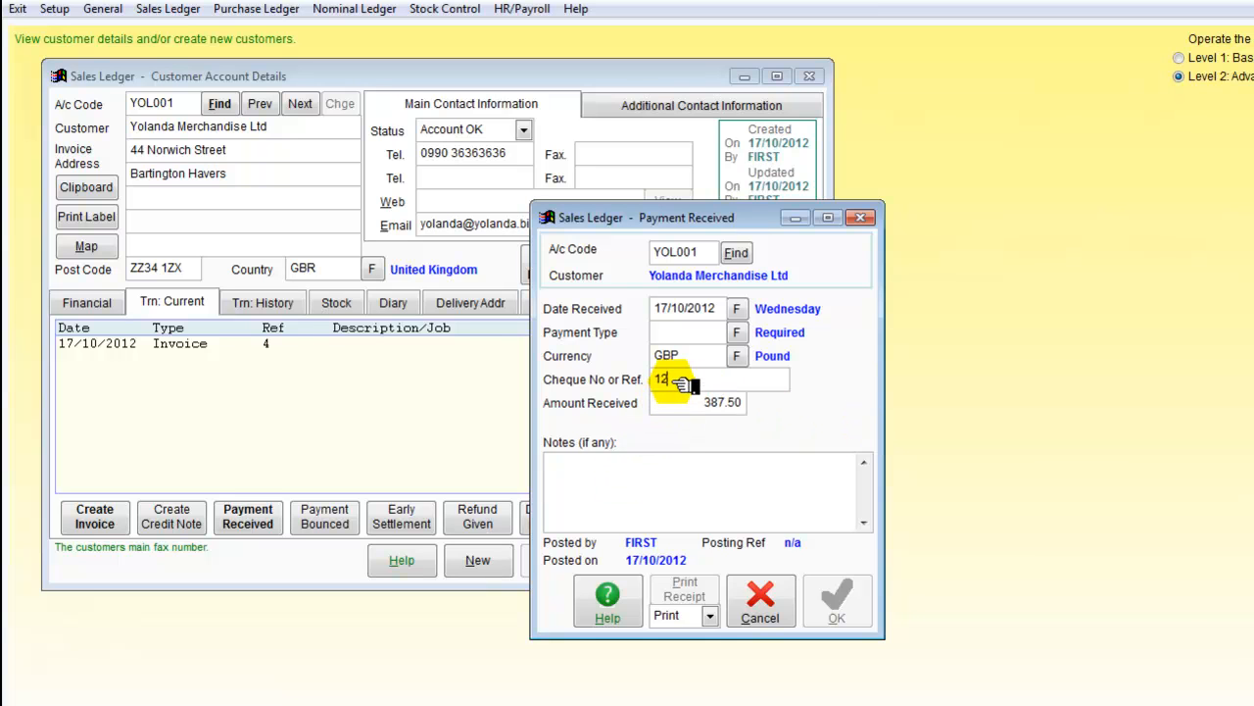
Set the payment type to Cheque and add the note "Payment of outstanding balance"
click(737, 334)
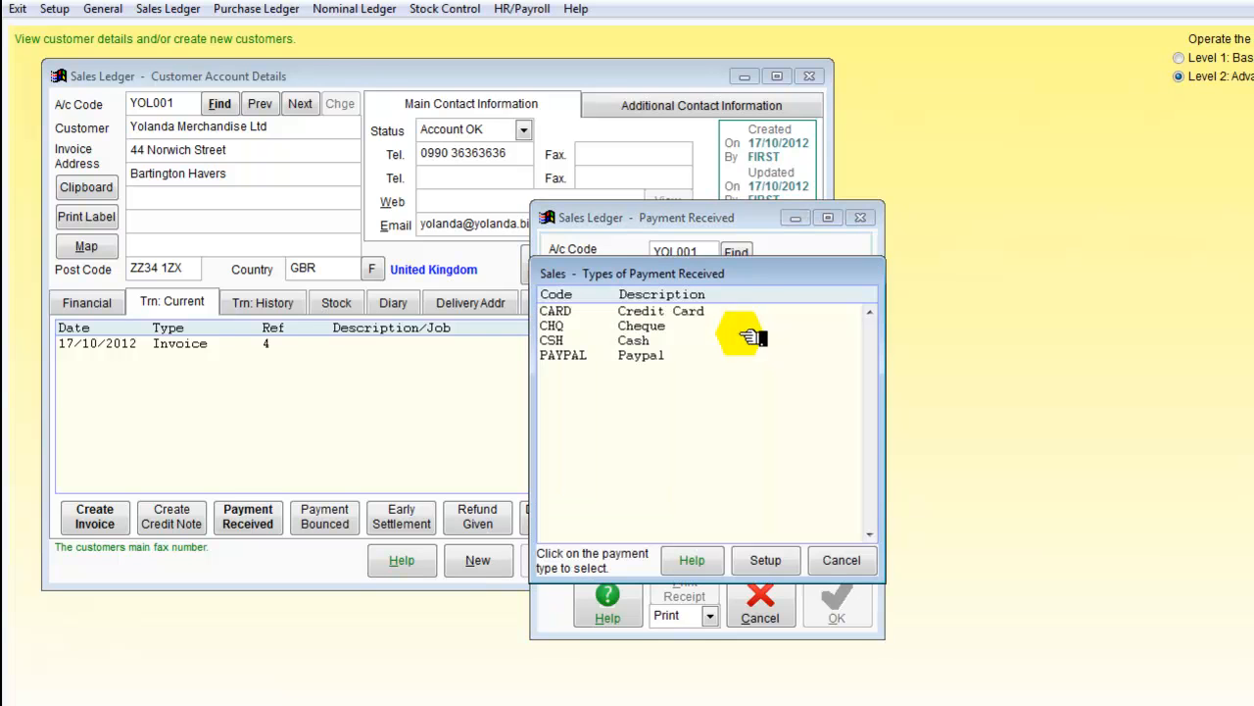
click(651, 333)
click(598, 475)
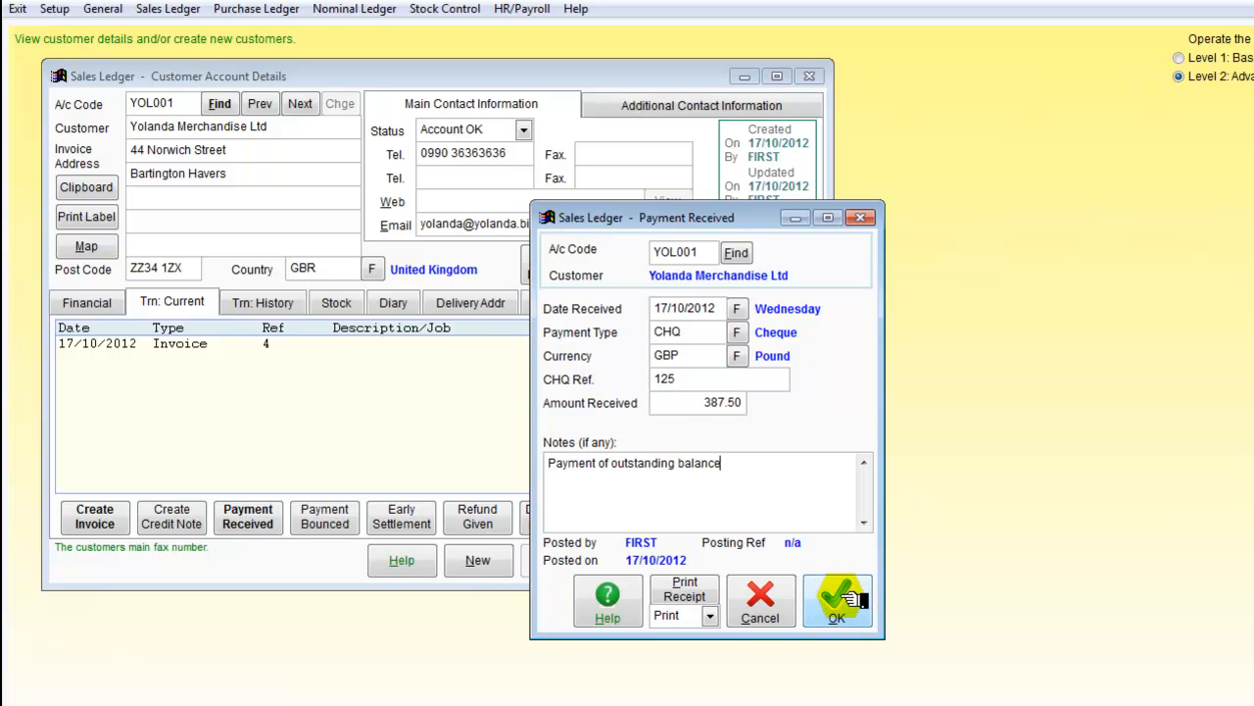
Choose MS Excel as the receipt output and submit the payment
click(709, 615)
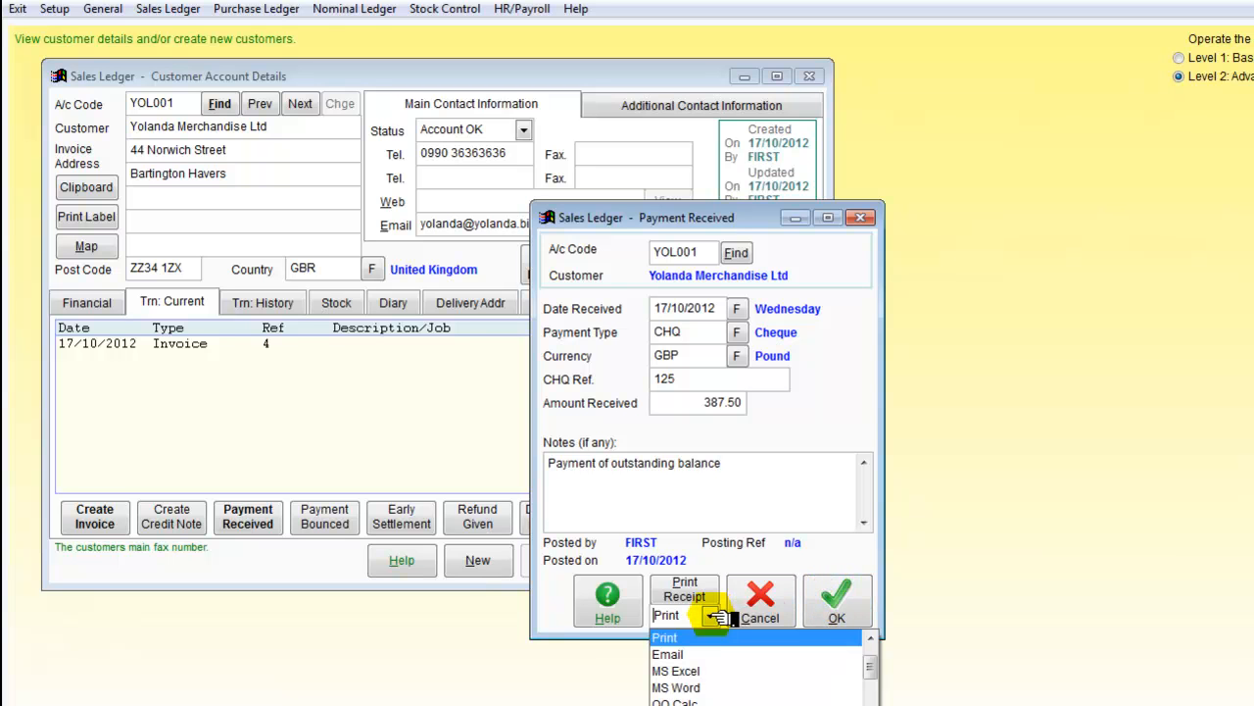
click(683, 671)
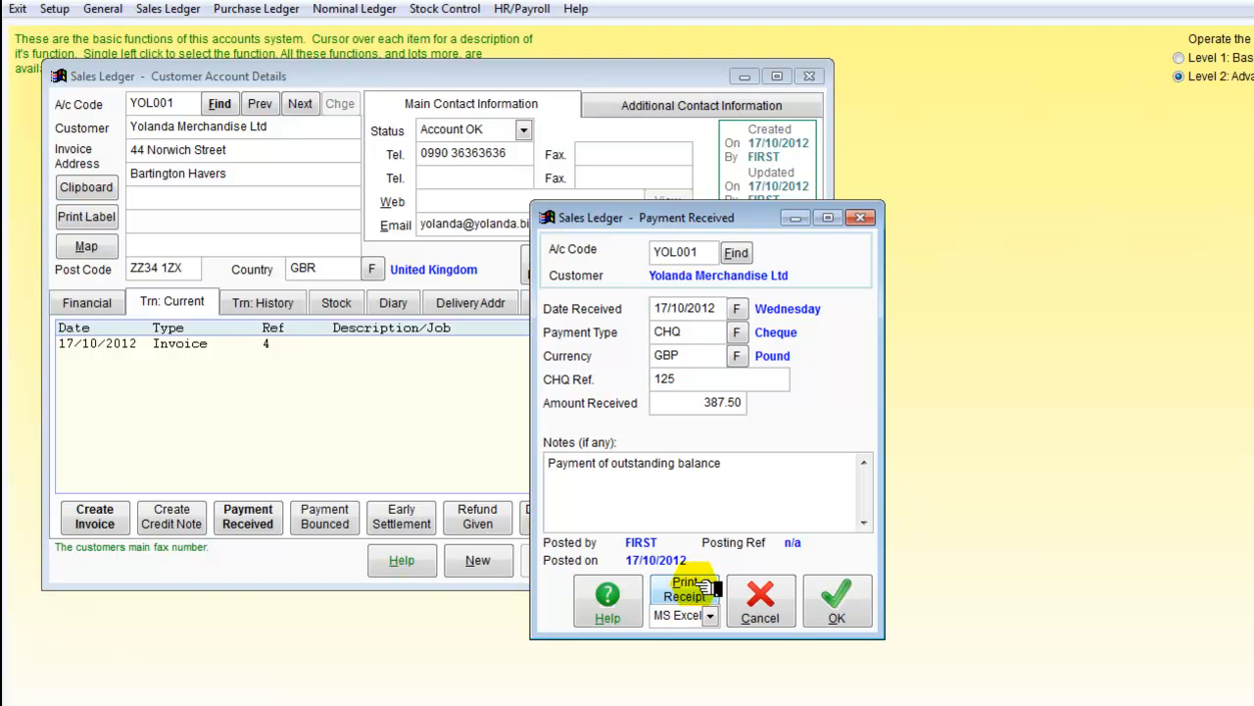
click(845, 595)
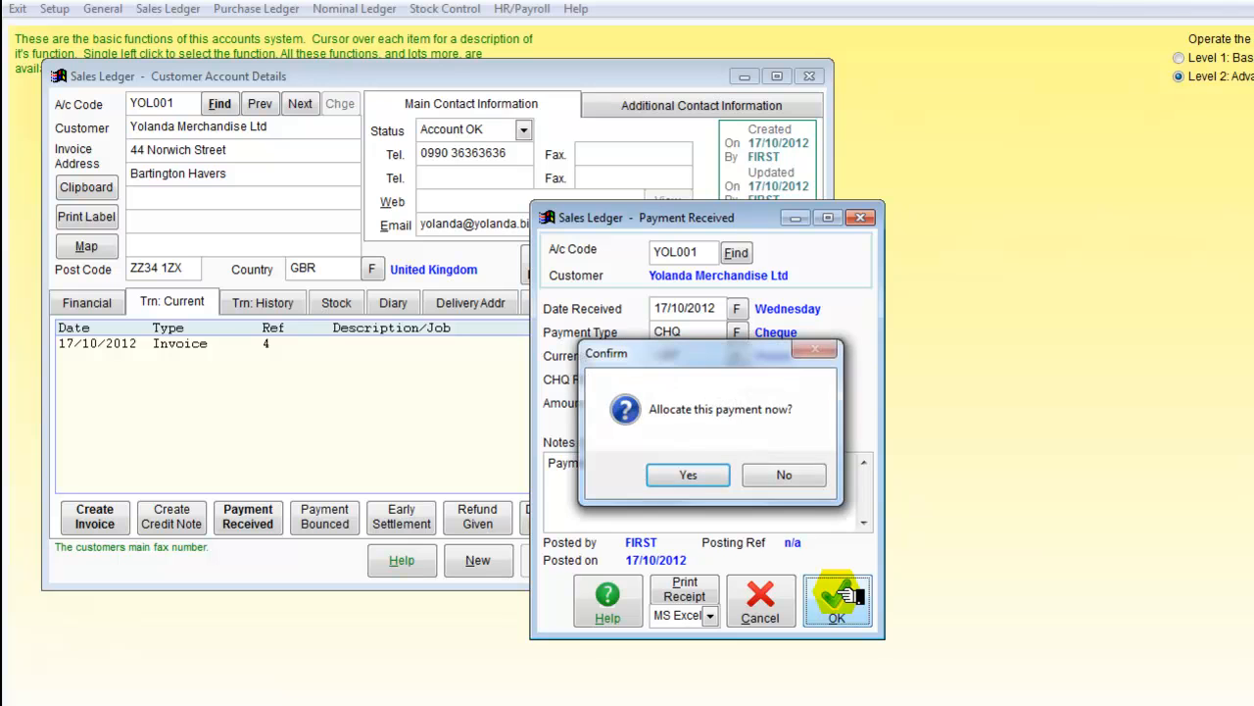
Post the payment's full allocation to invoice 4 and open the account's transaction history
click(692, 472)
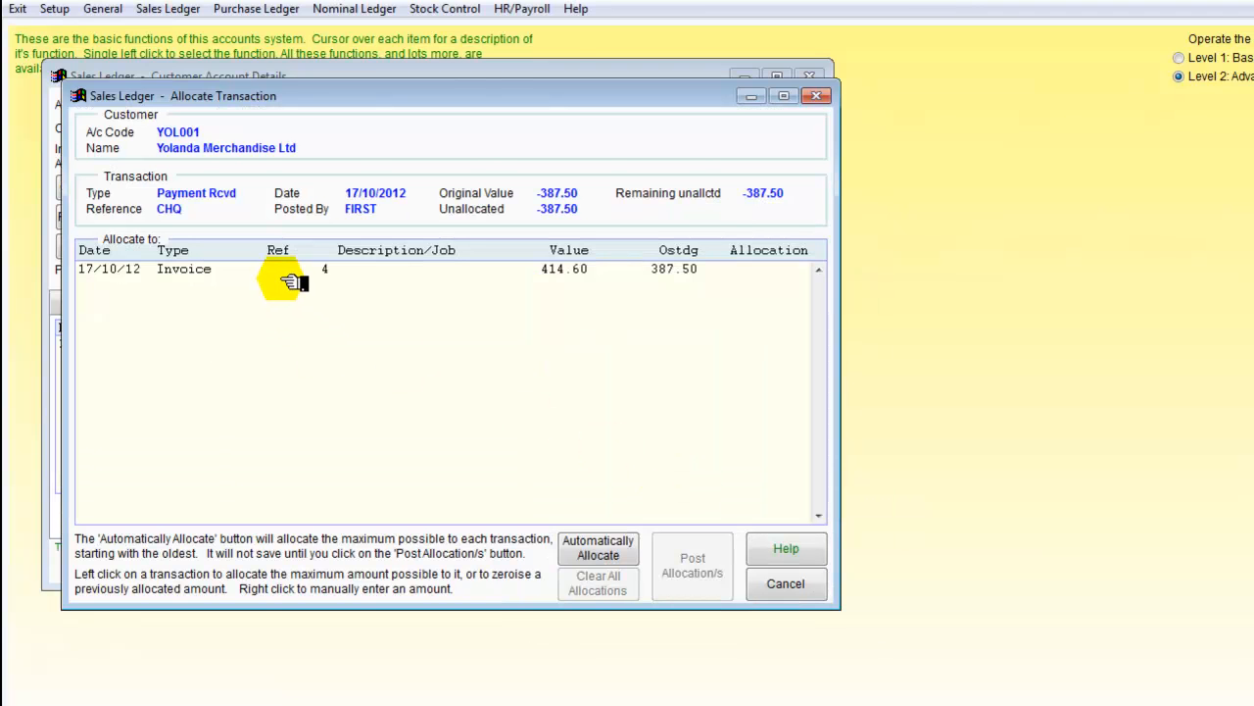
click(182, 270)
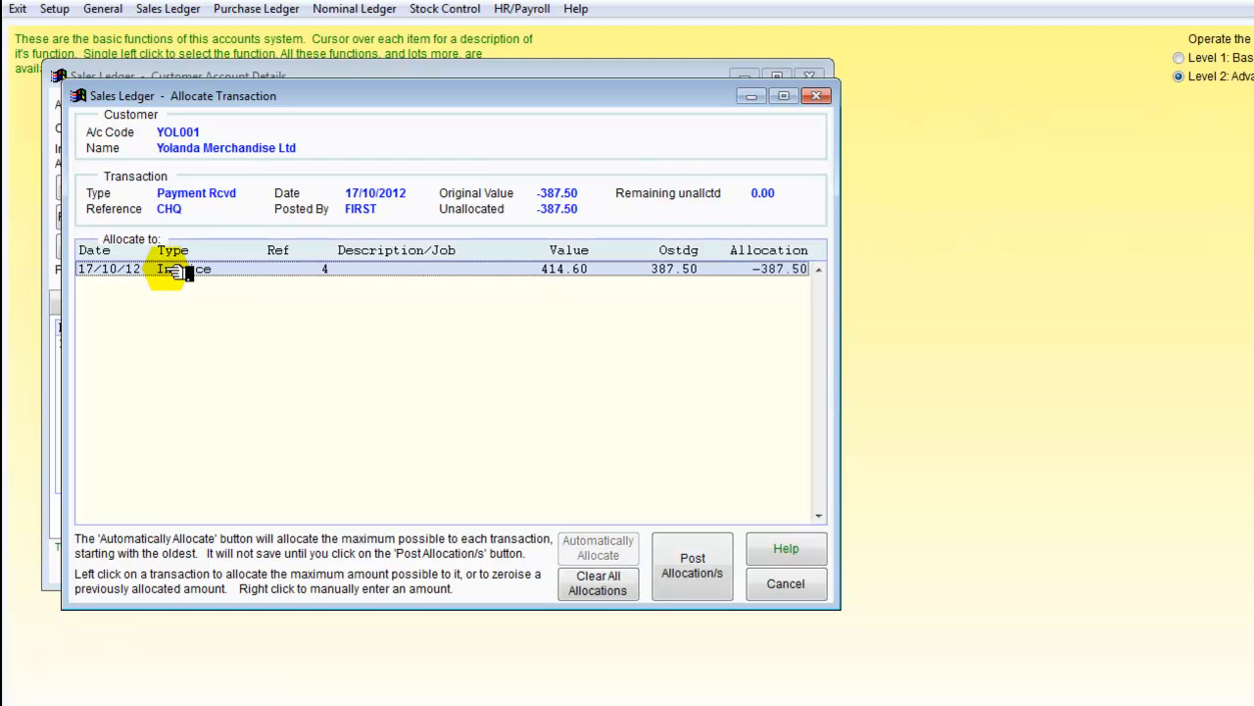
click(693, 565)
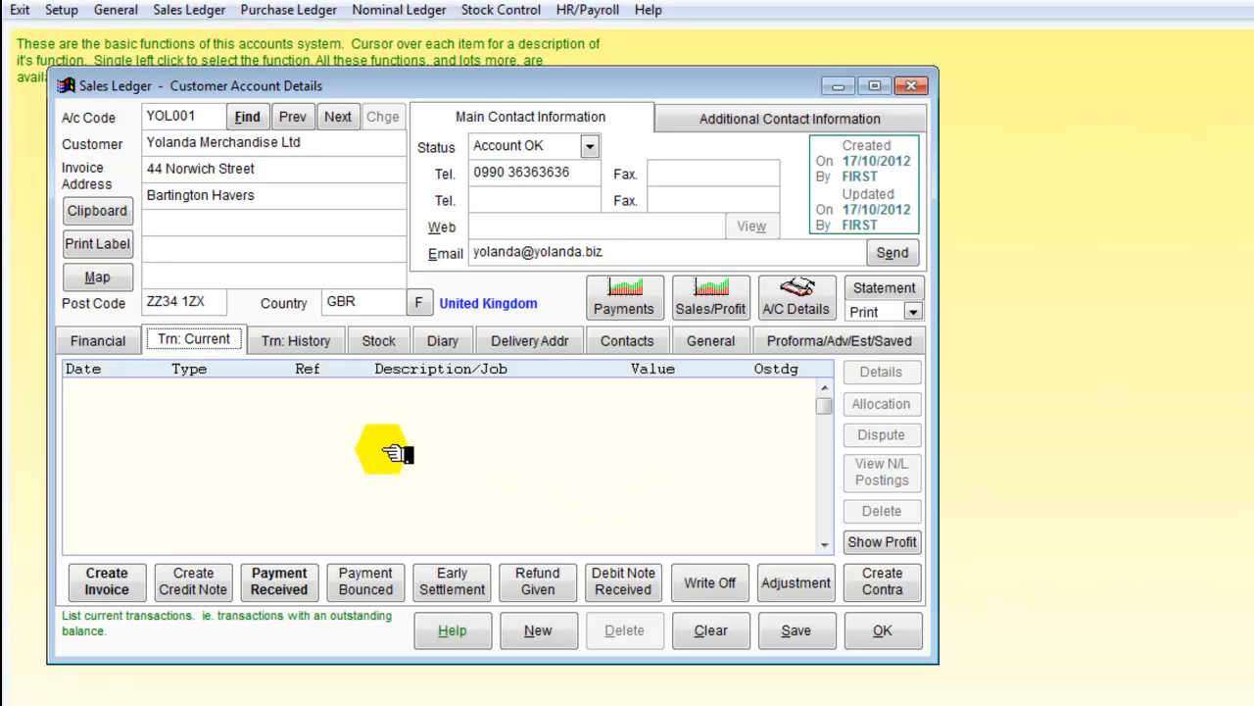
click(238, 166)
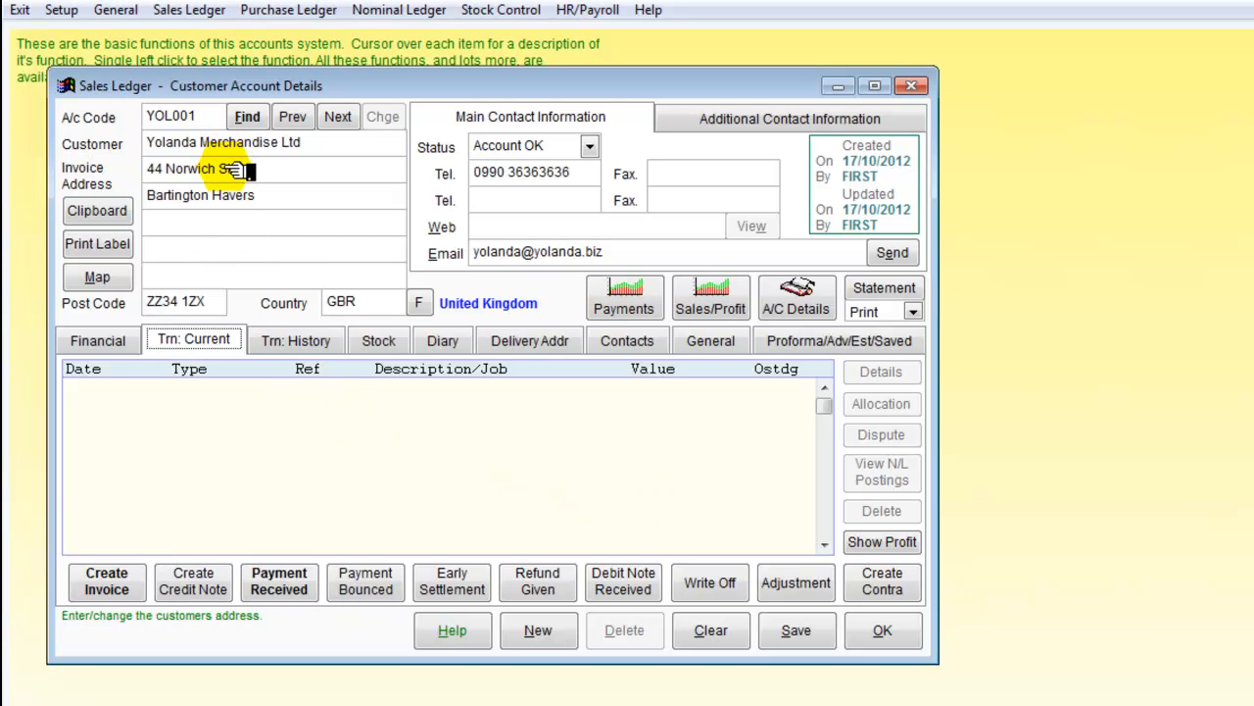
click(296, 342)
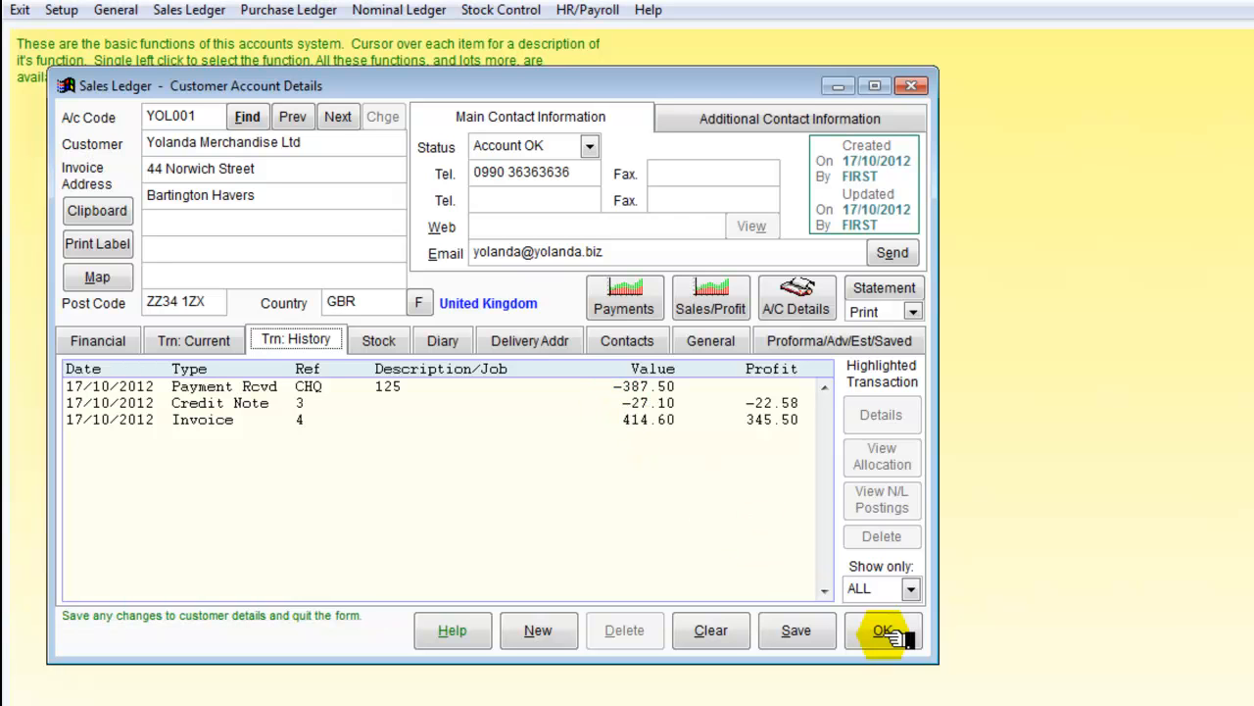
Look up the Hui Imports customer account and show its current transactions
click(203, 117)
key(BackSpace)
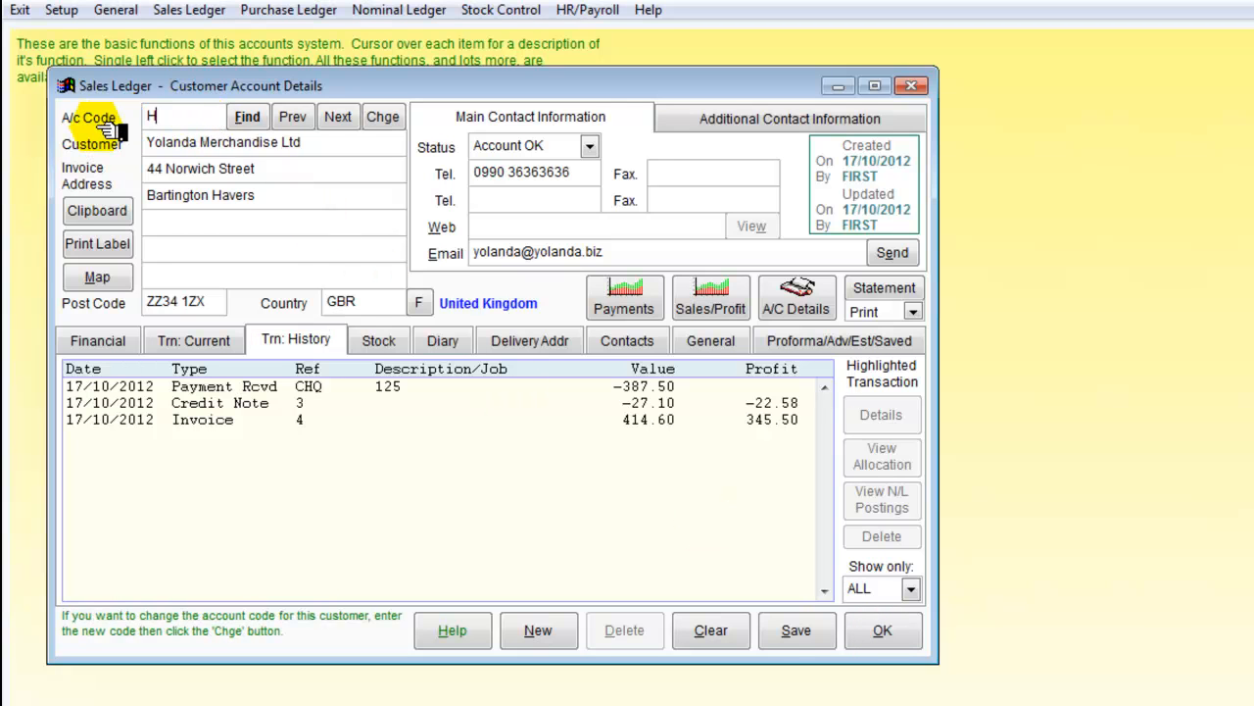
text(H)
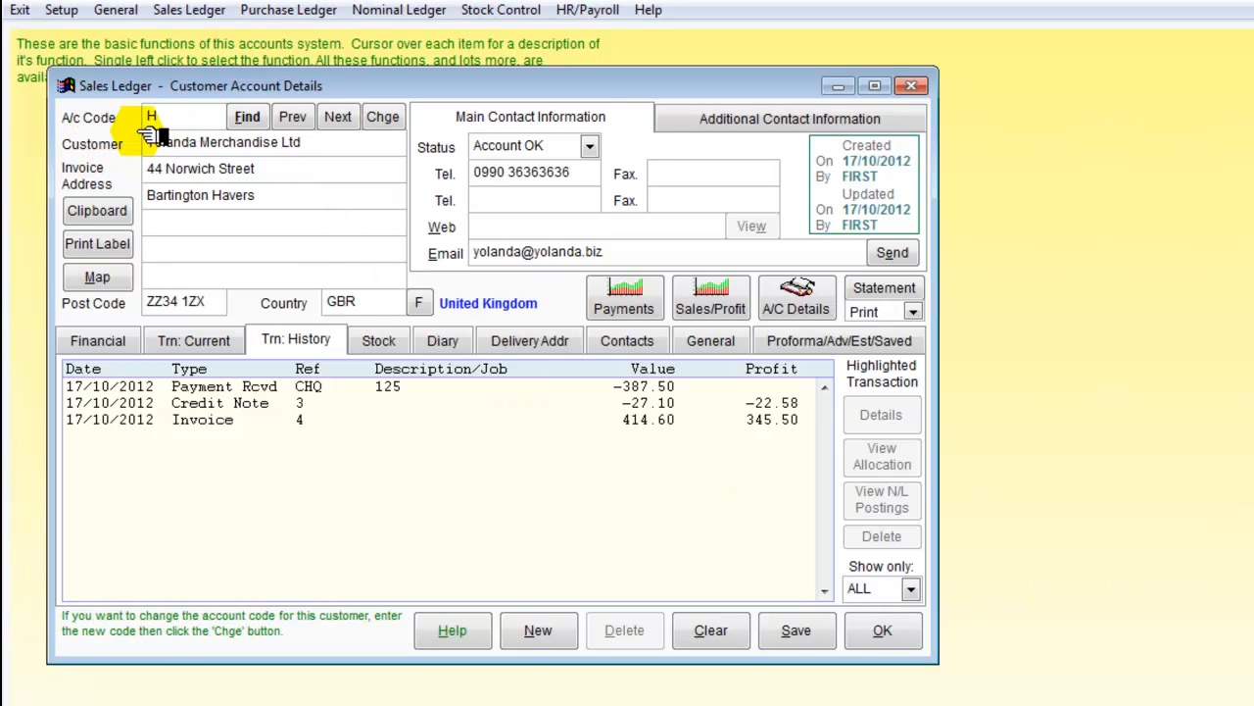
click(247, 118)
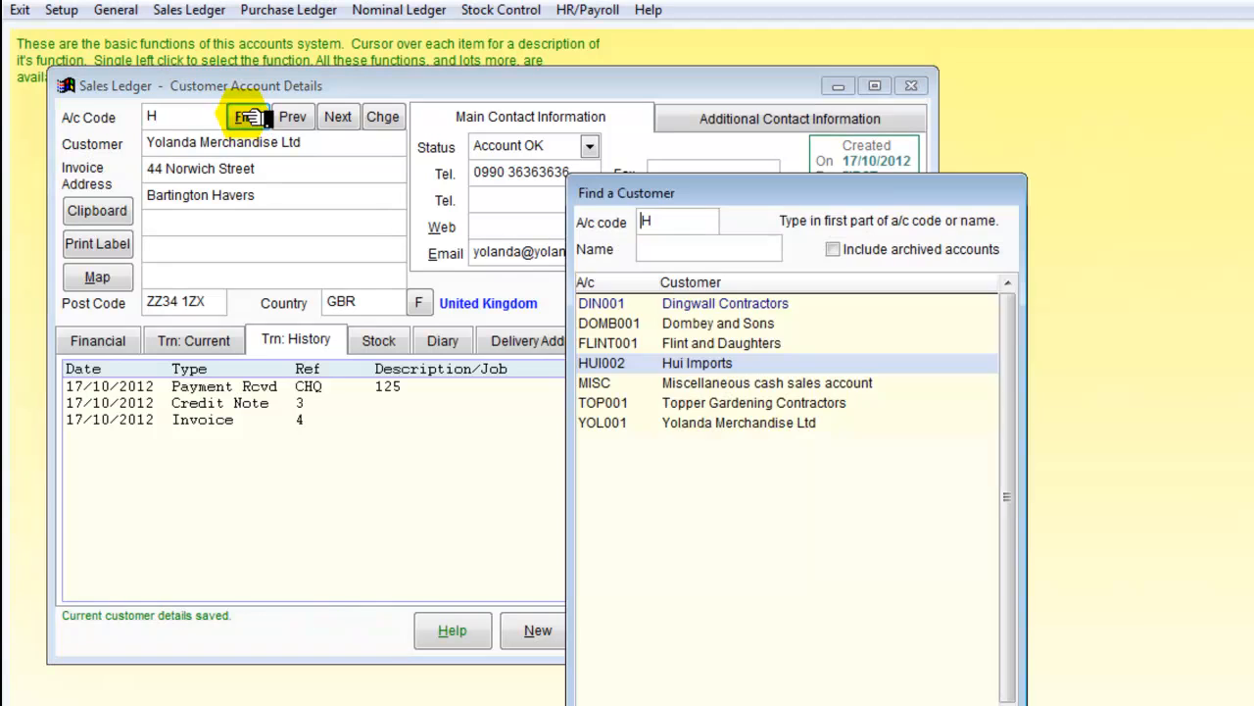
double_click(677, 364)
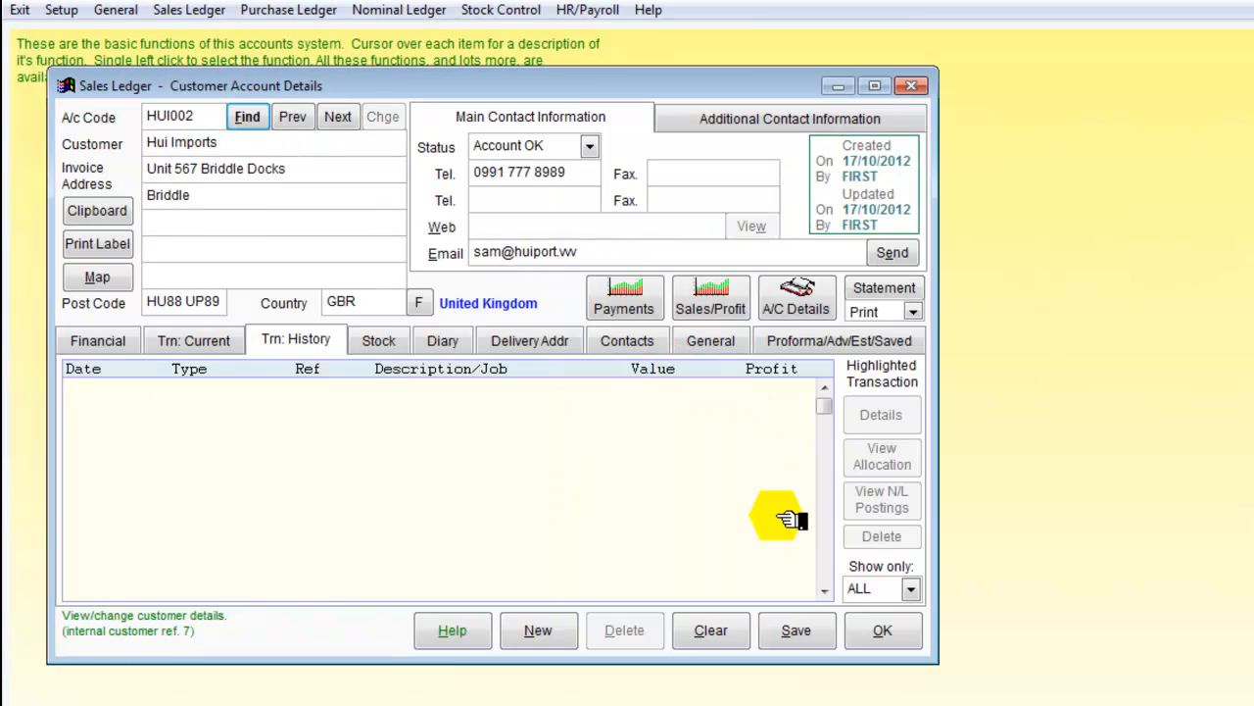
click(196, 343)
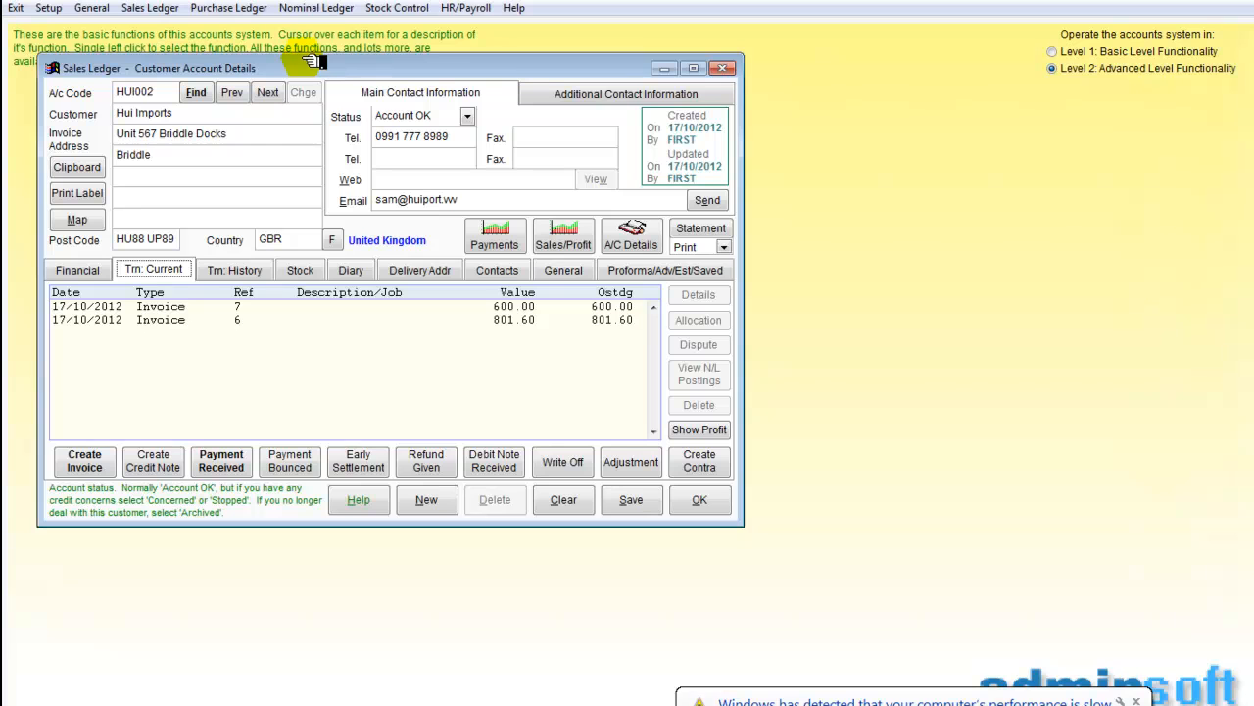
Start a new payment from a customer, keeping the account details in view, and select Hui Imports as the customer
drag(310, 65, 330, 288)
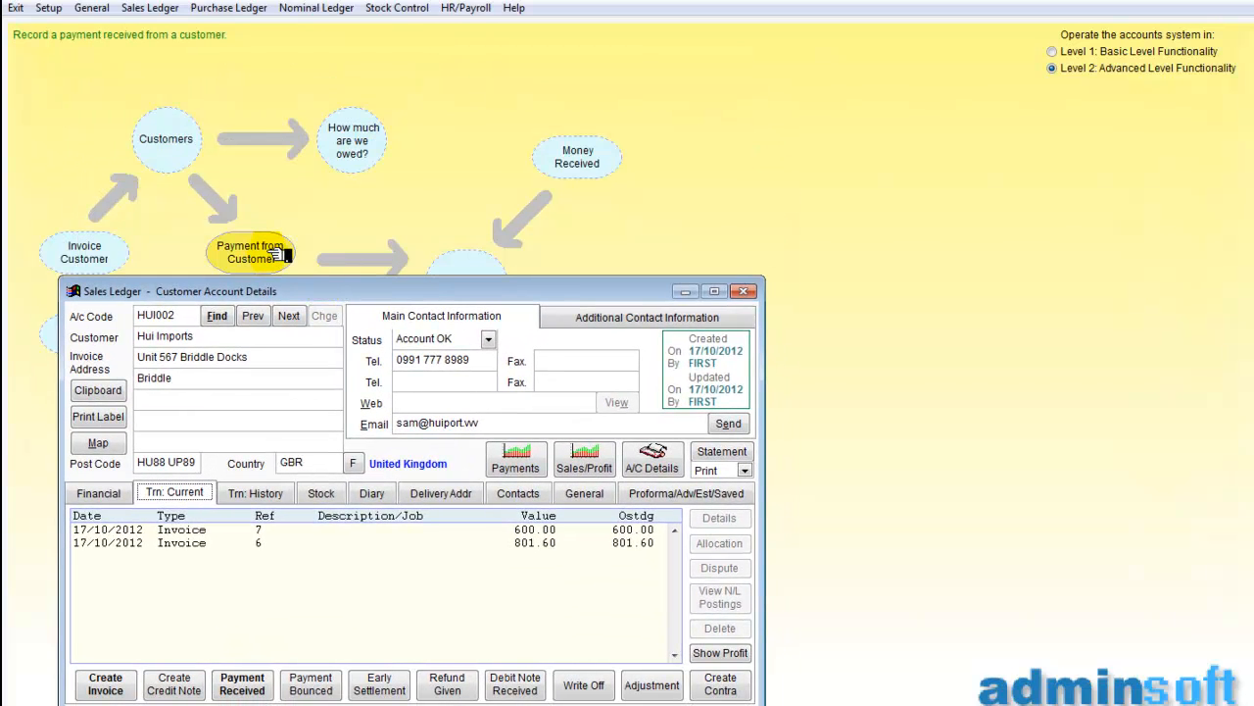
click(282, 254)
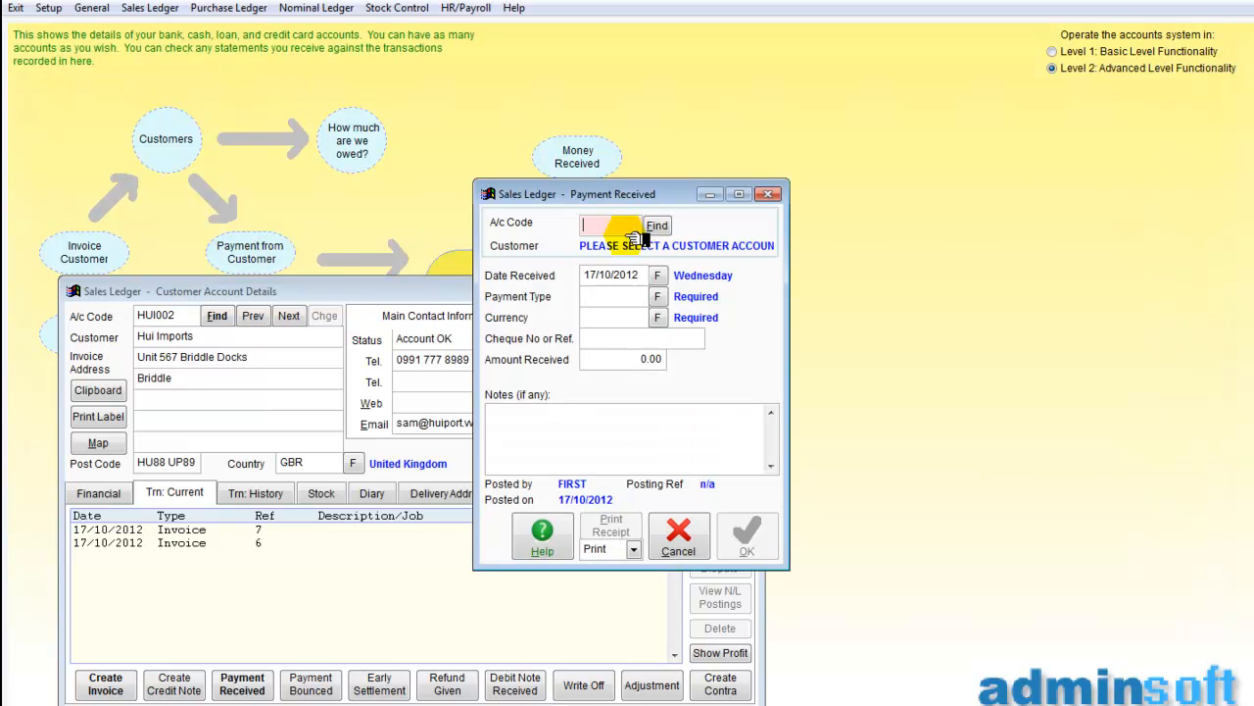
text(H)
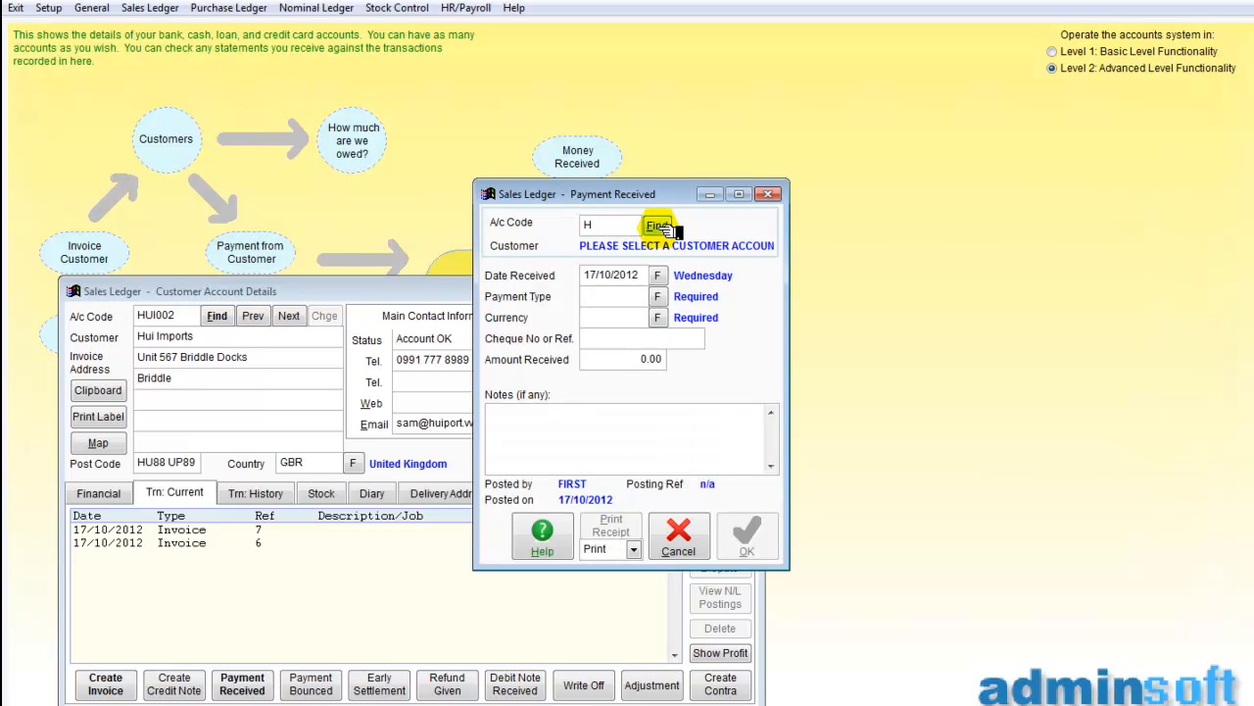
click(658, 225)
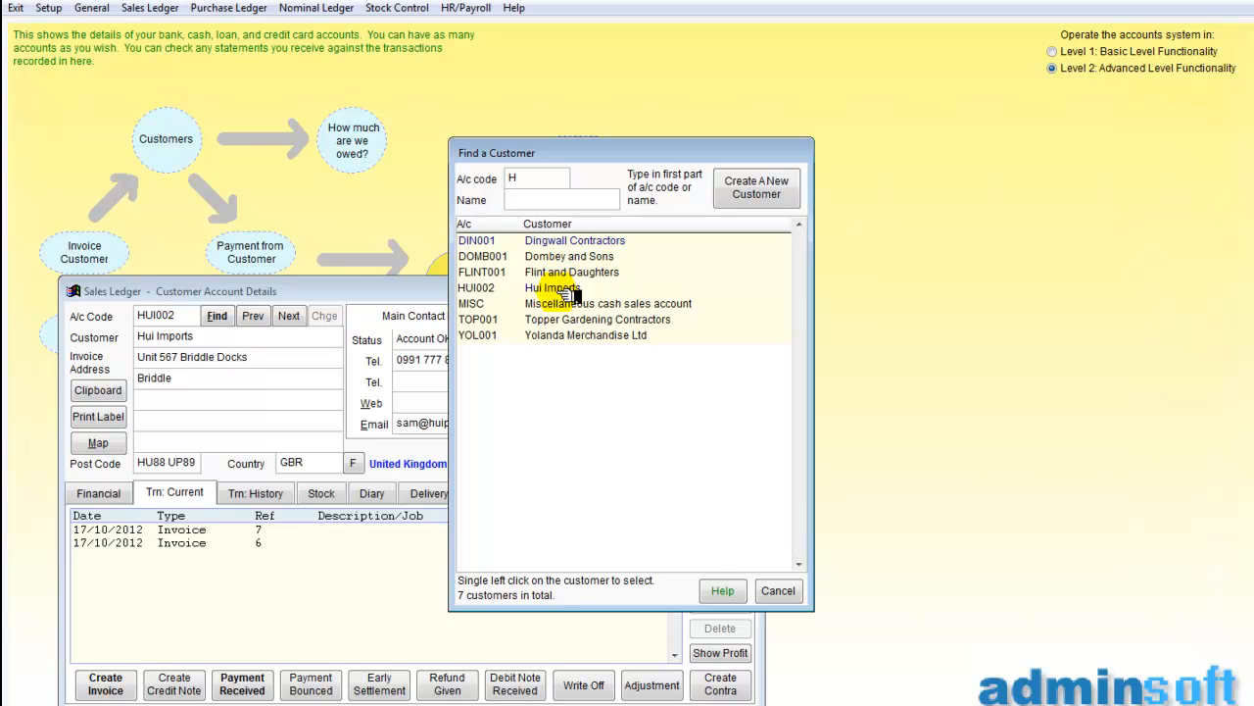
click(557, 289)
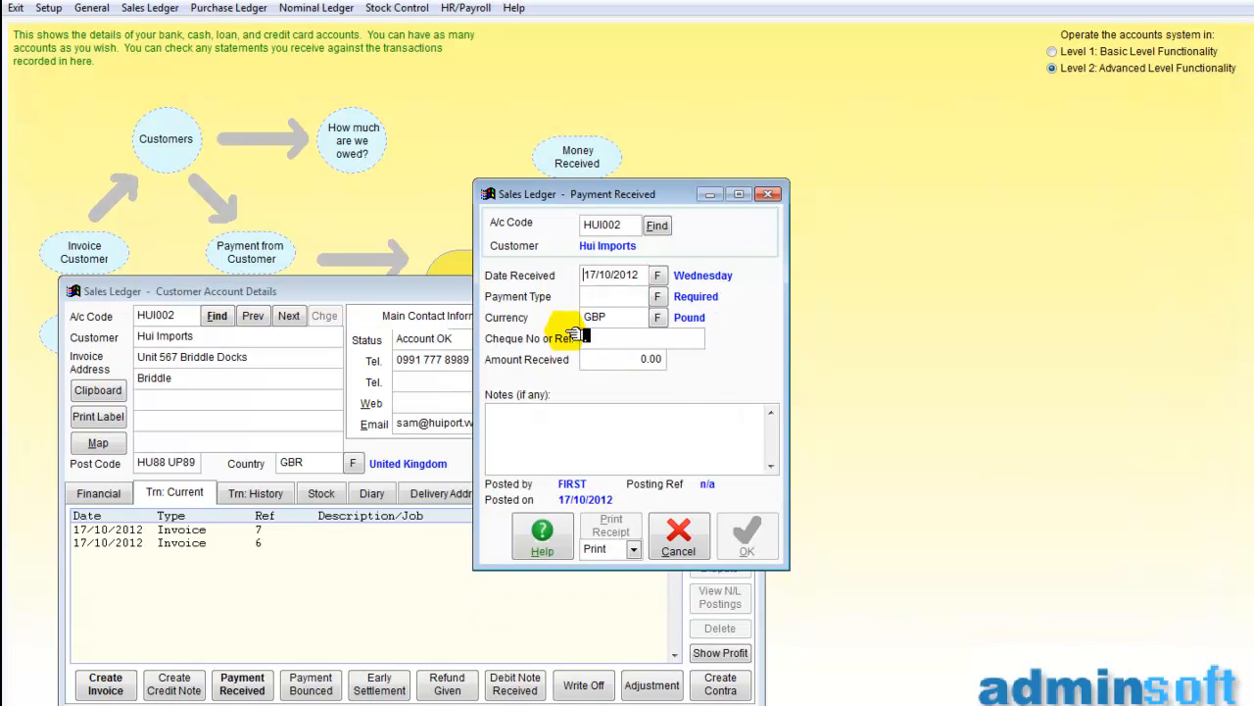
Fill in the Hui Imports payment as a Cheque with reference 4578 and an amount received of 600.00
click(657, 295)
click(586, 291)
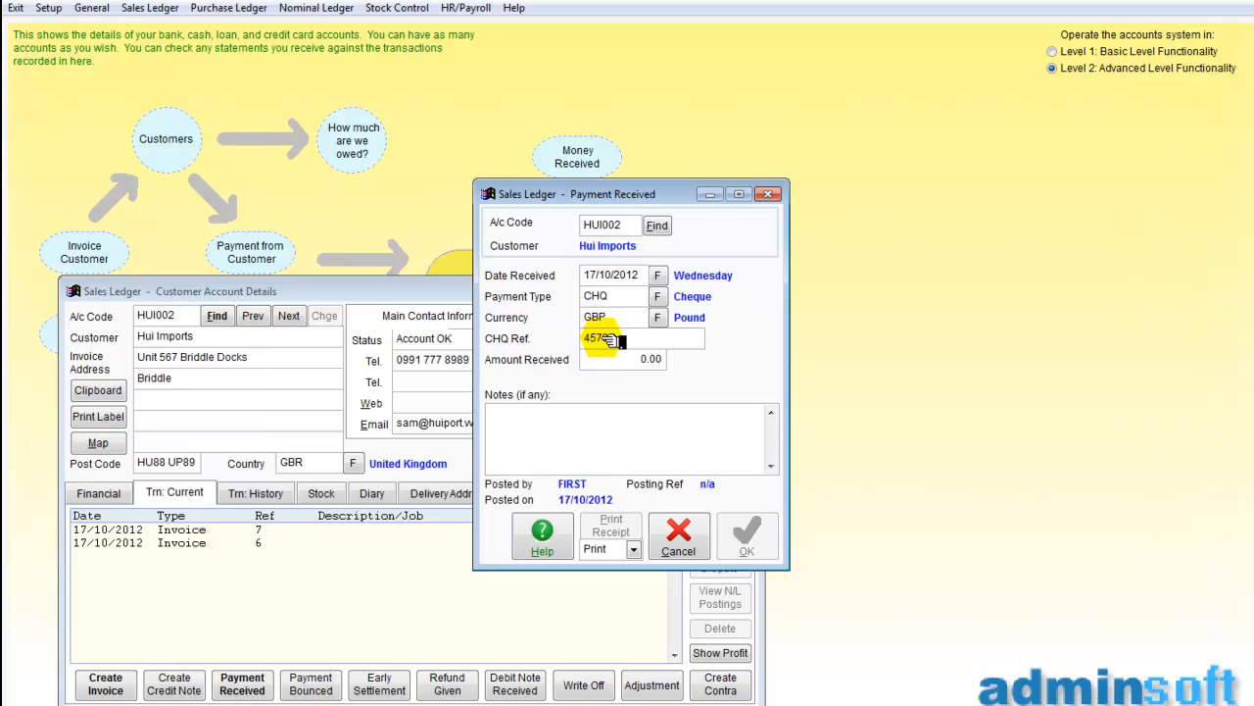
click(615, 359)
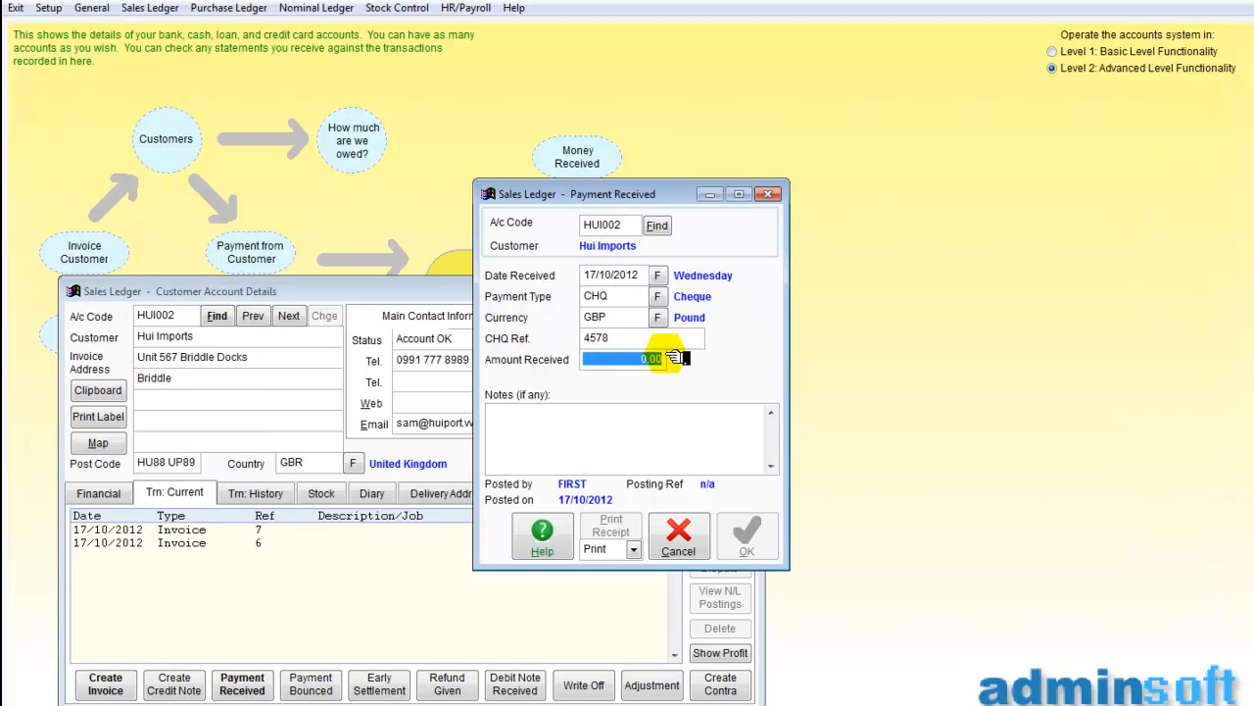
text(6)
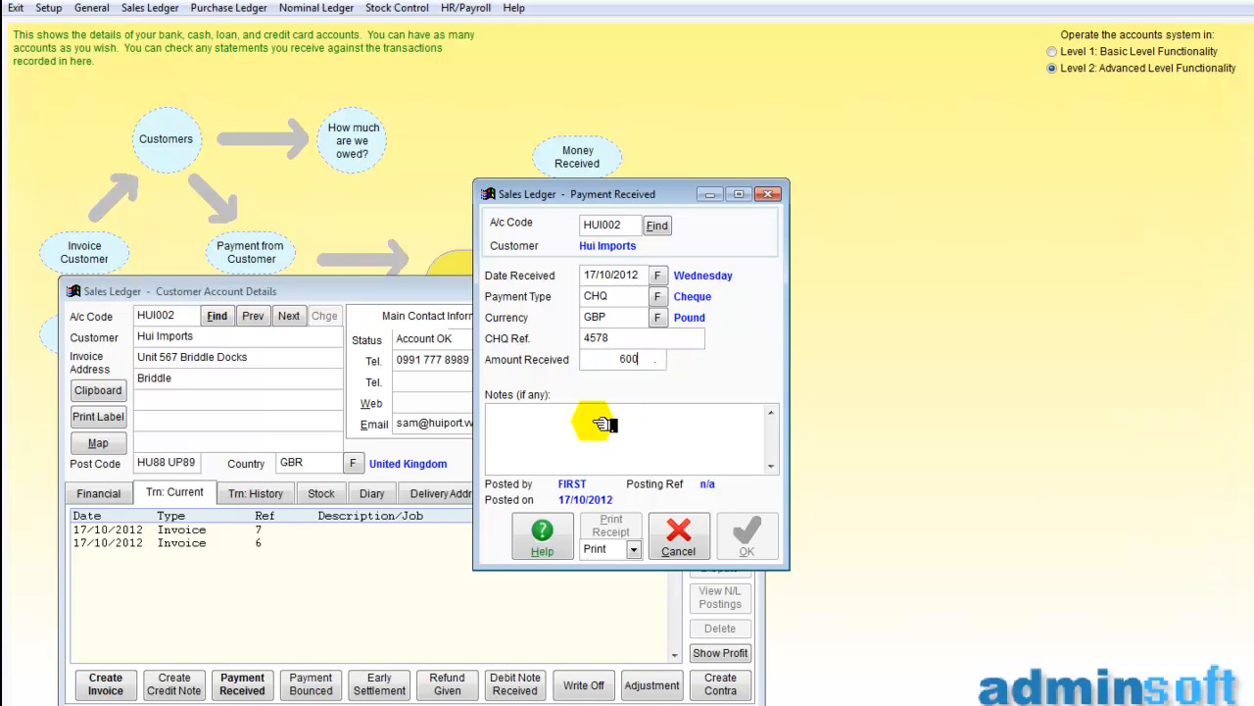
click(563, 428)
click(579, 271)
drag(648, 194, 683, 122)
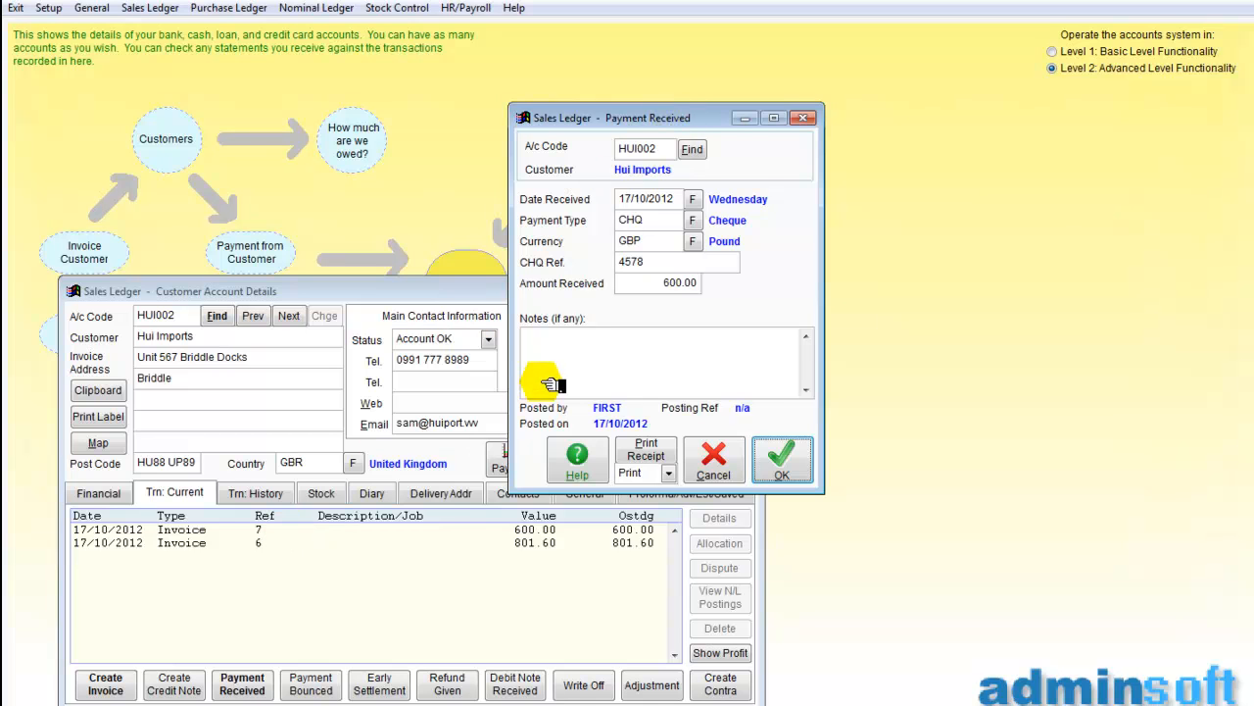
Enter the note "Payment of invoice number 7" and post the payment with an MS Excel receipt
click(539, 345)
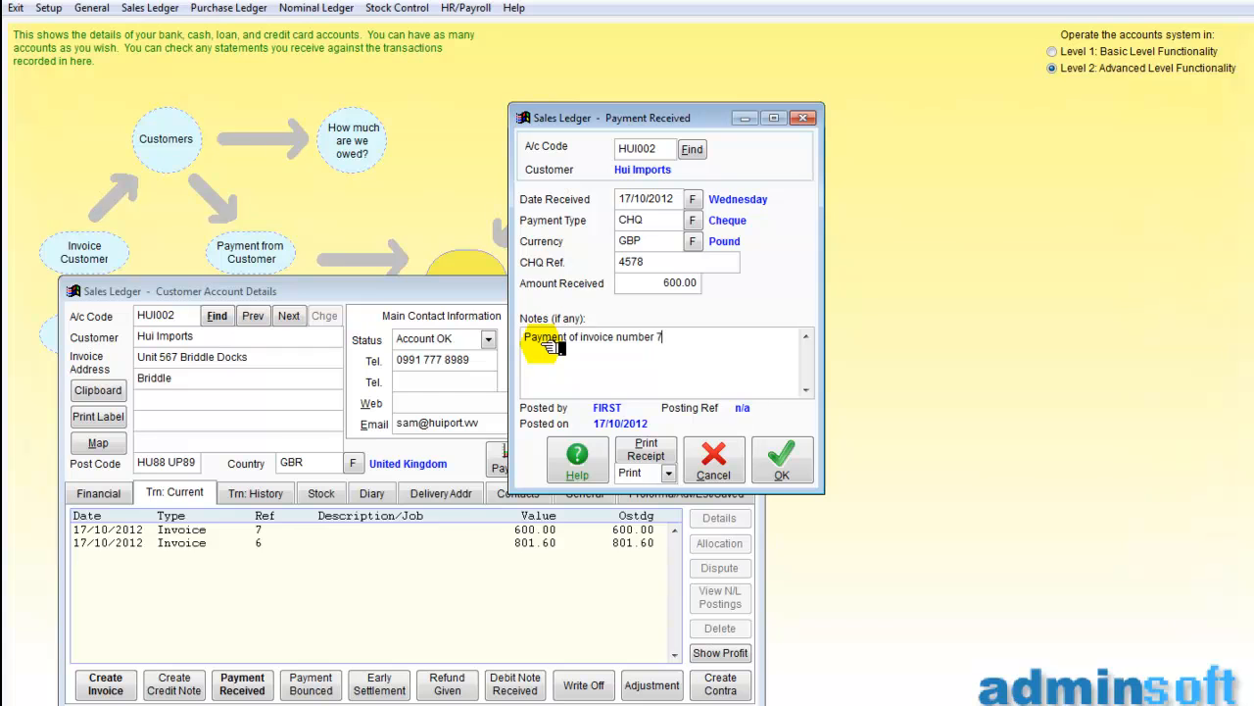
click(649, 472)
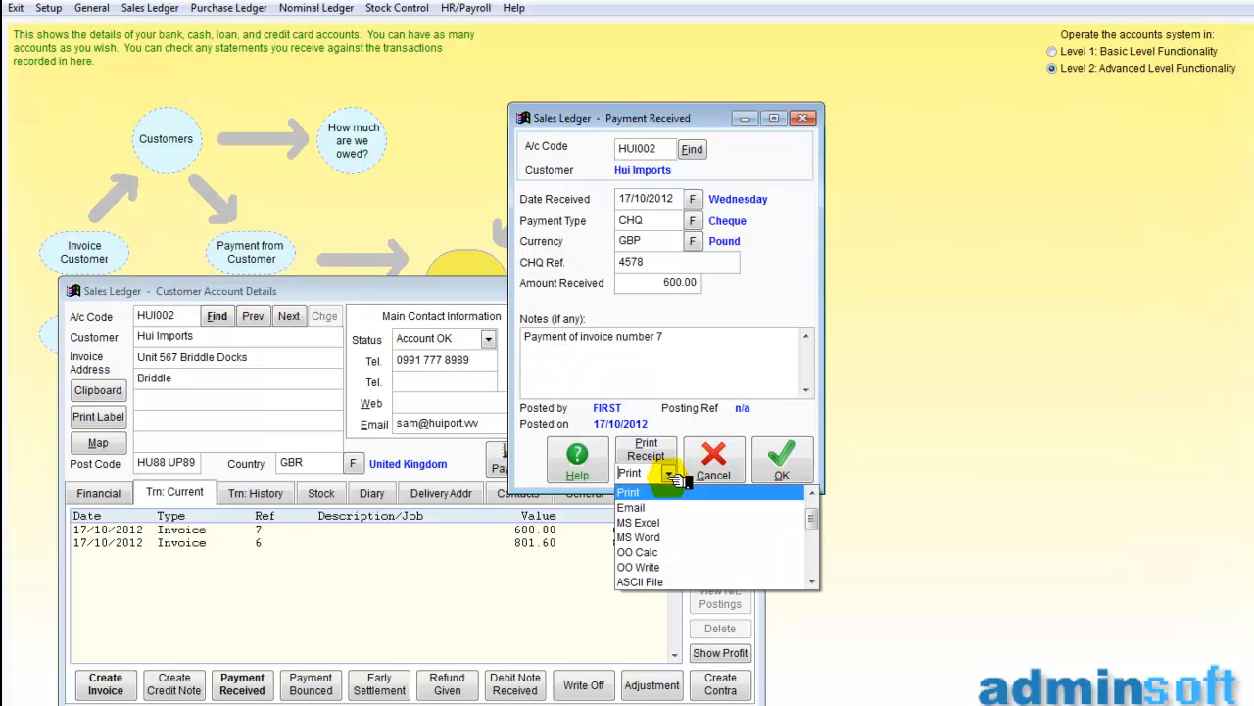
click(665, 522)
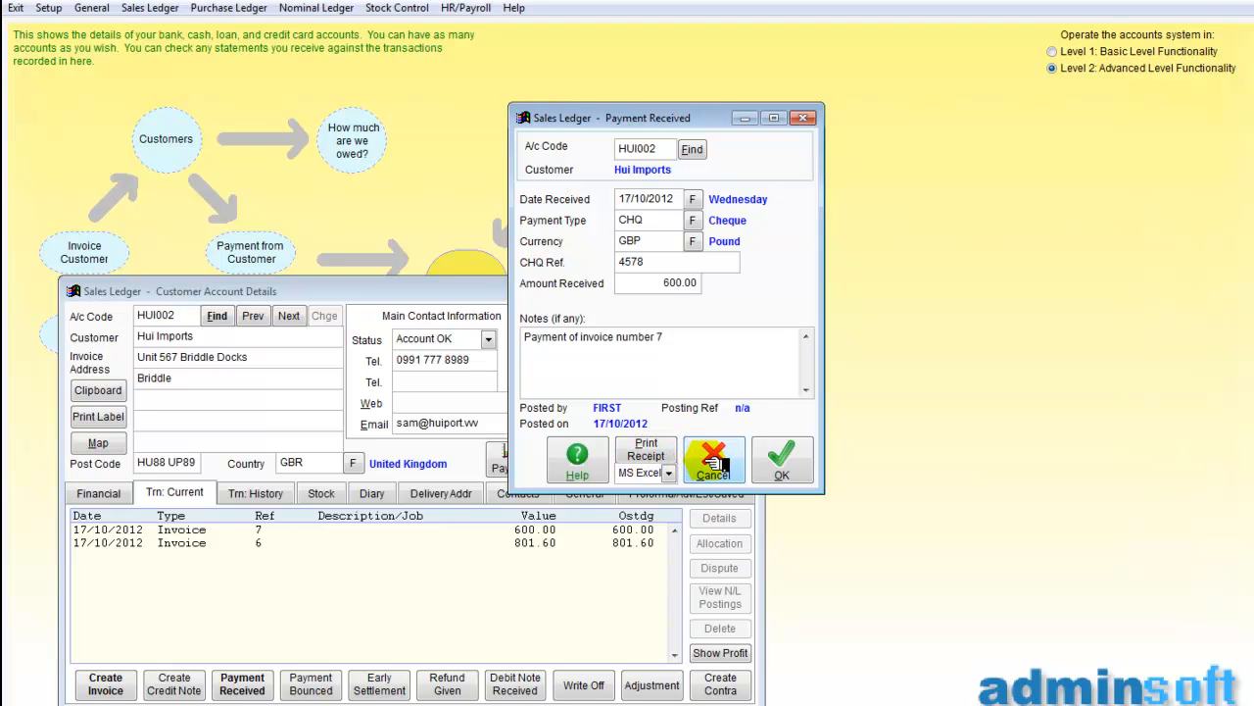
click(647, 447)
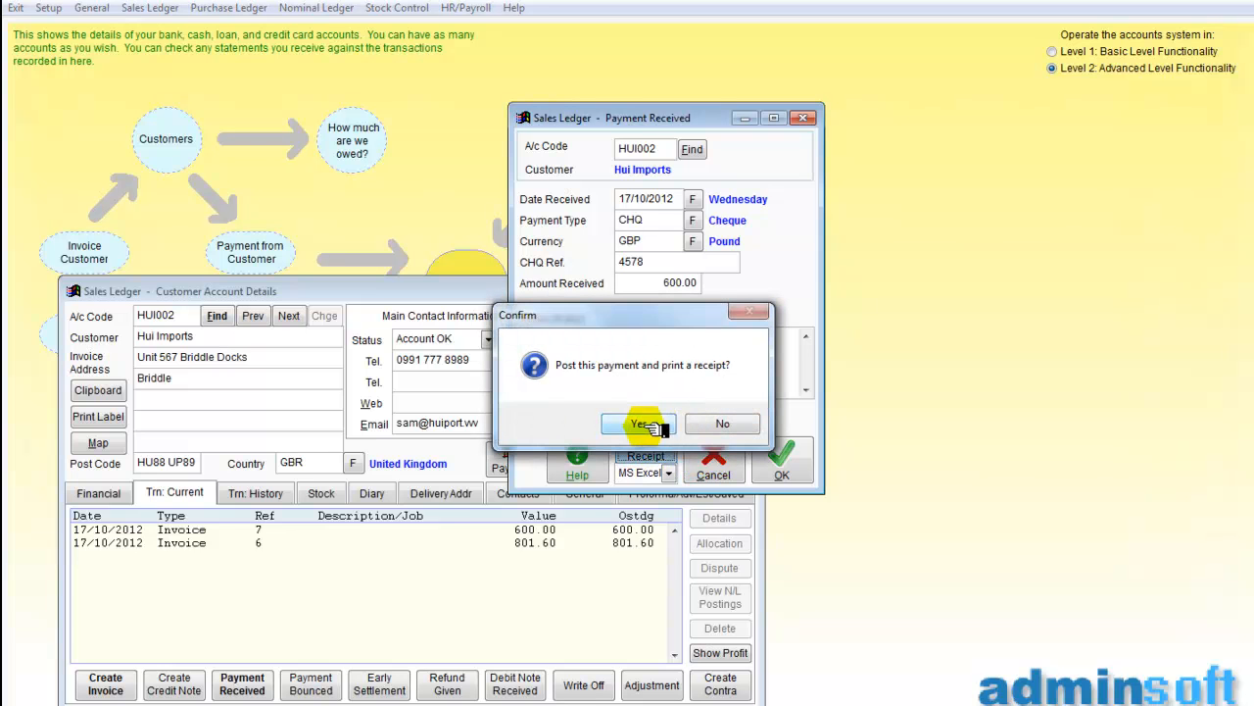
click(647, 424)
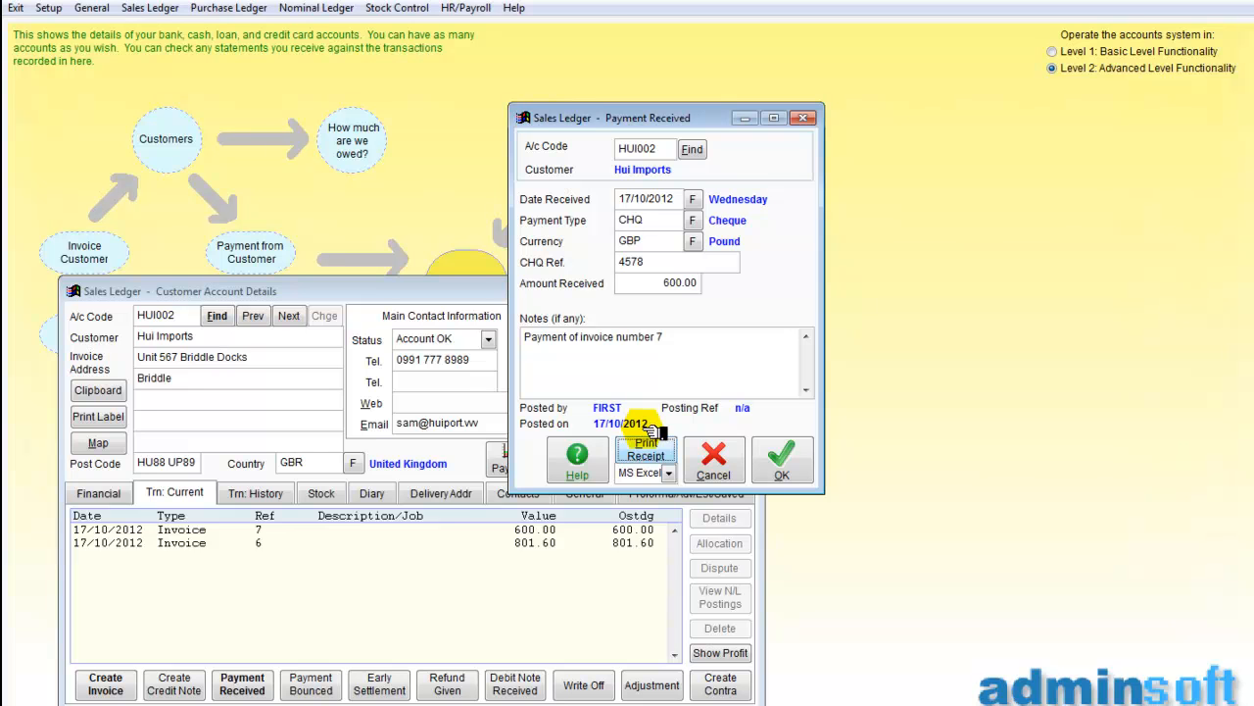
Review the current transactions of Hui Imports and open its transaction history
drag(482, 291, 495, 123)
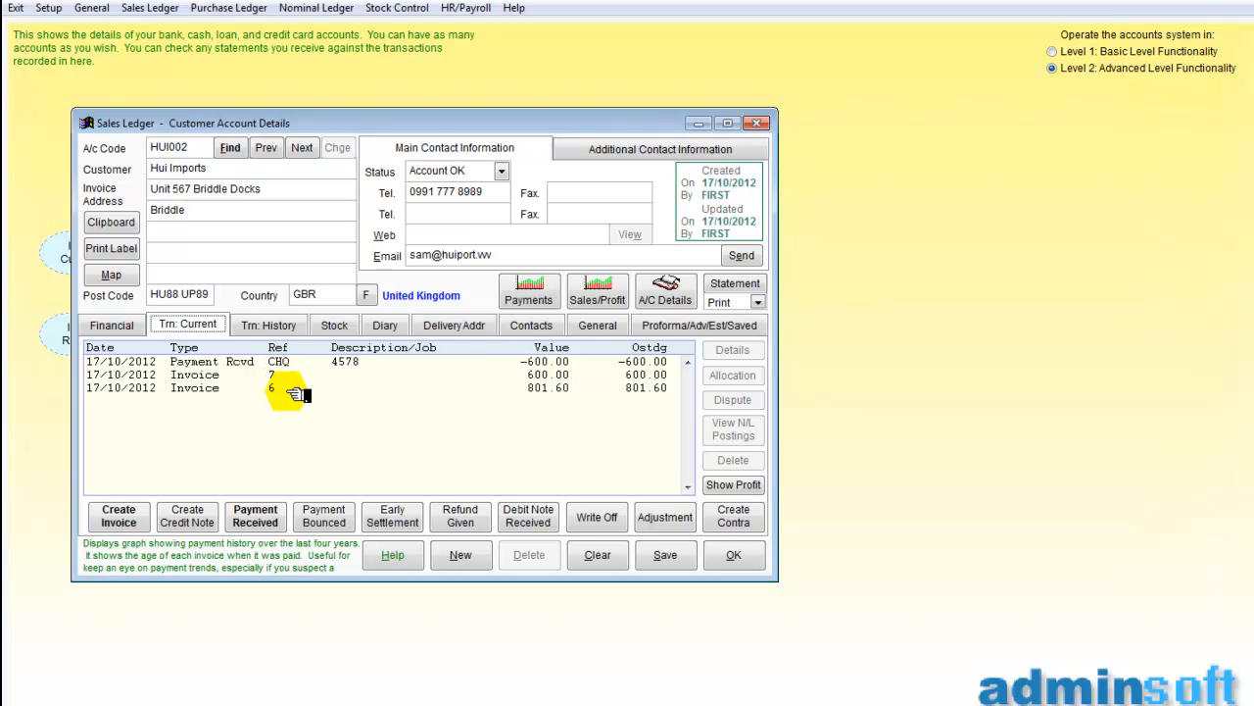
click(278, 326)
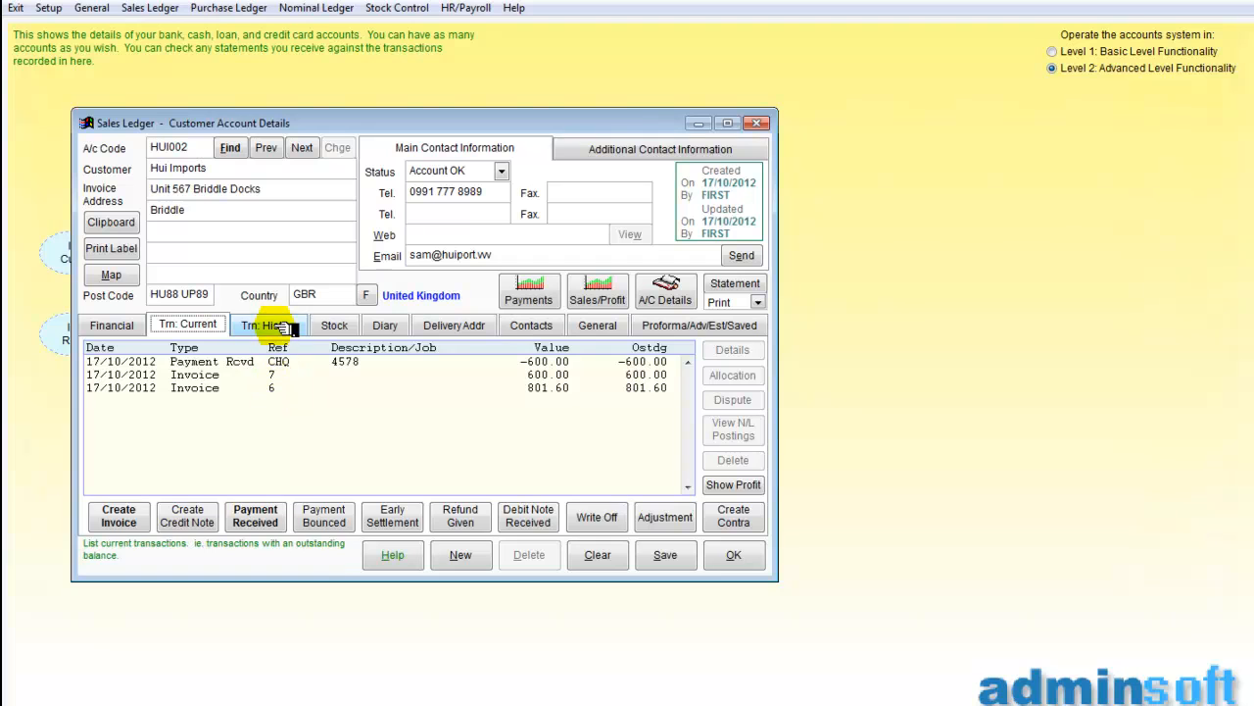
Recheck the current transactions of Hui Imports, close that account, and view the current transactions of Flint and Daughters
click(196, 325)
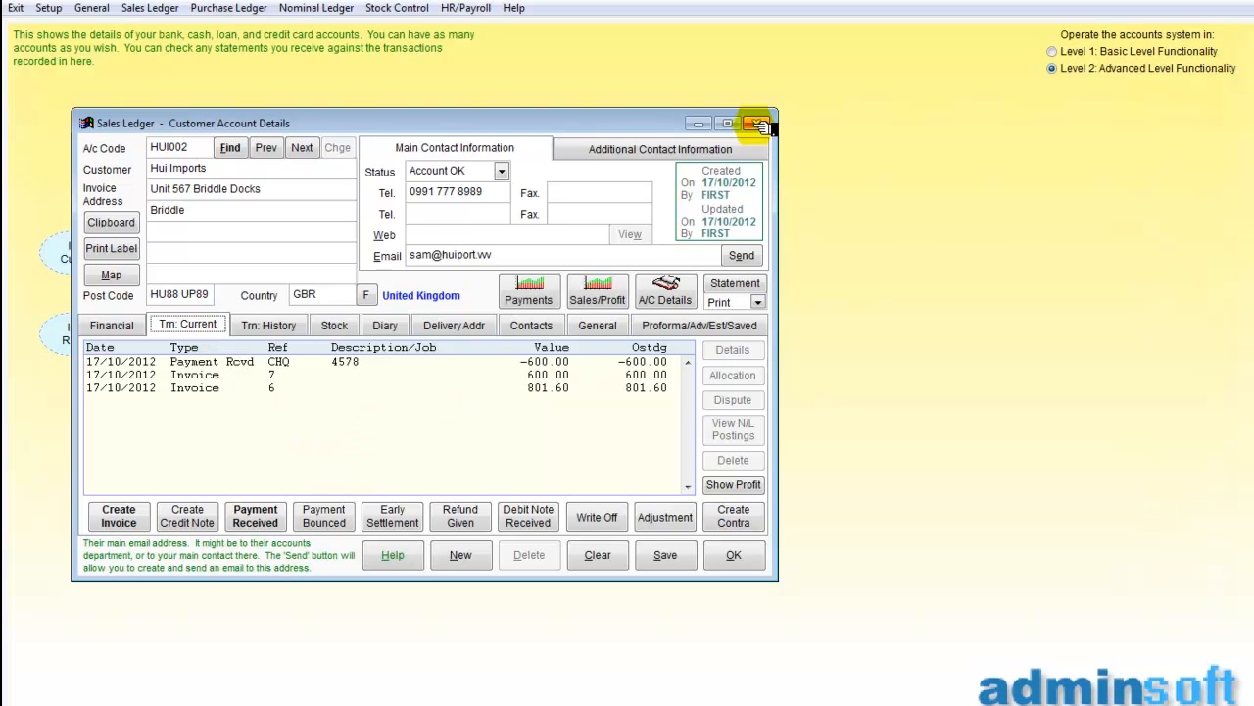
click(737, 559)
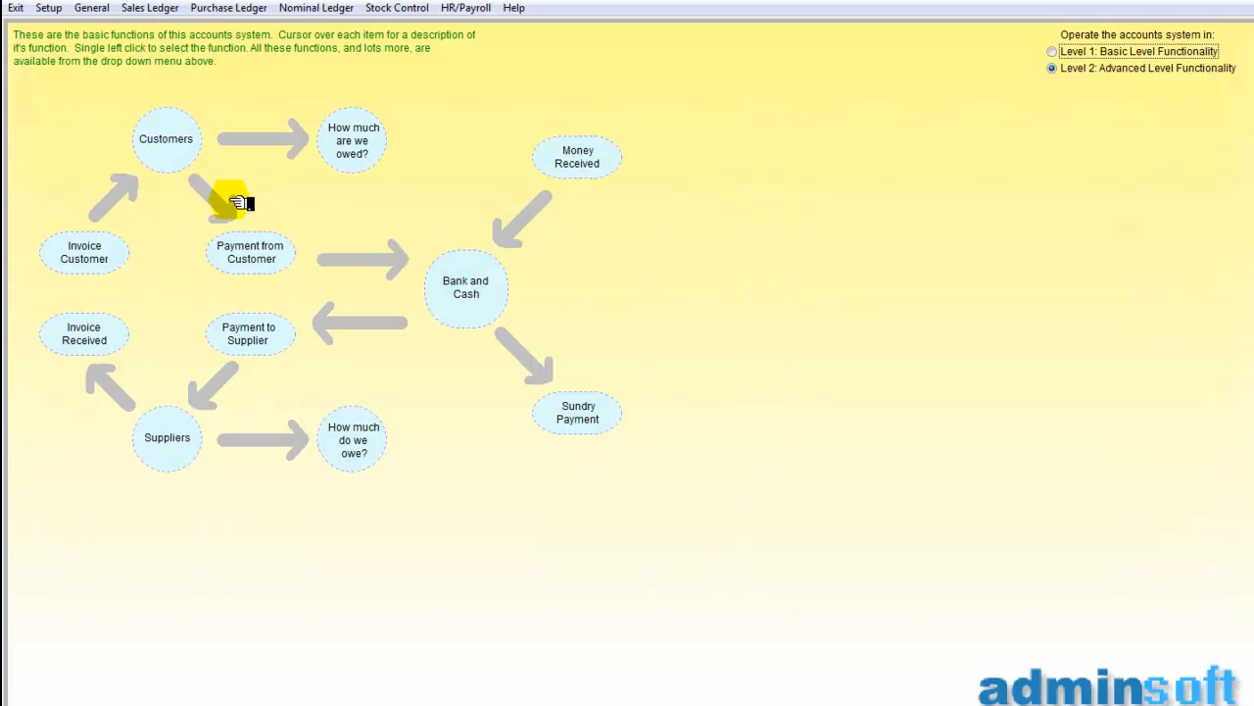
click(160, 136)
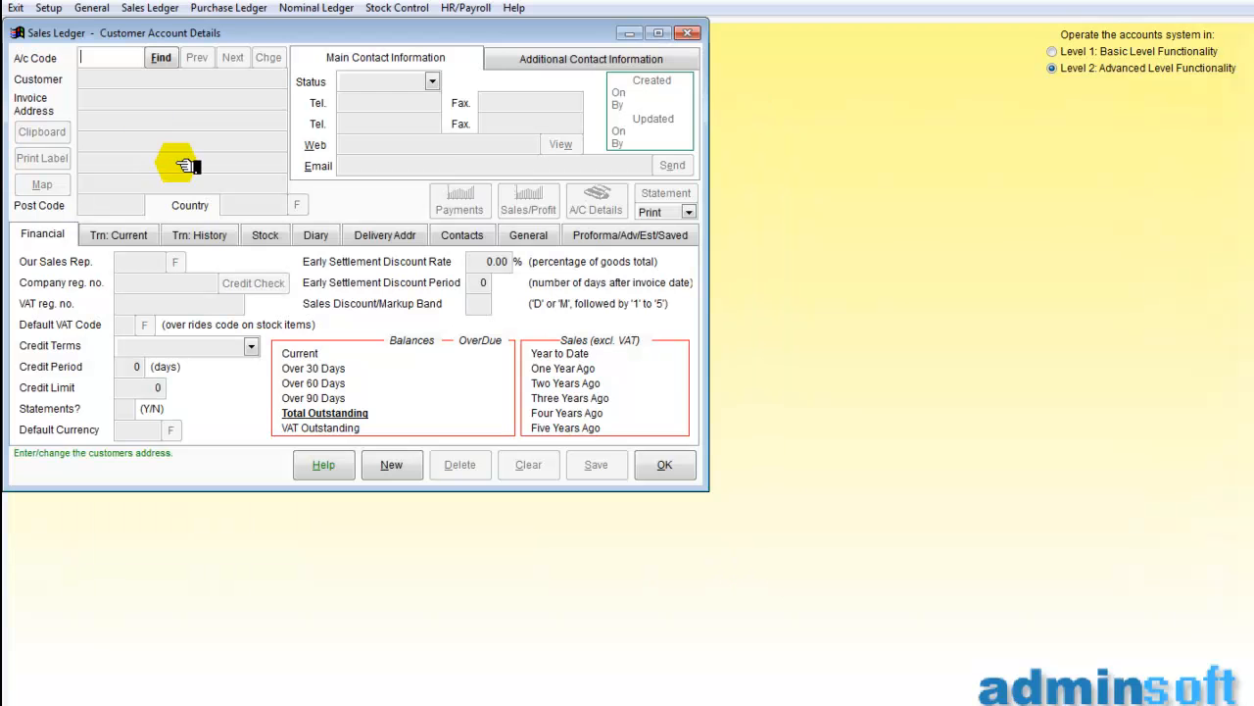
click(161, 59)
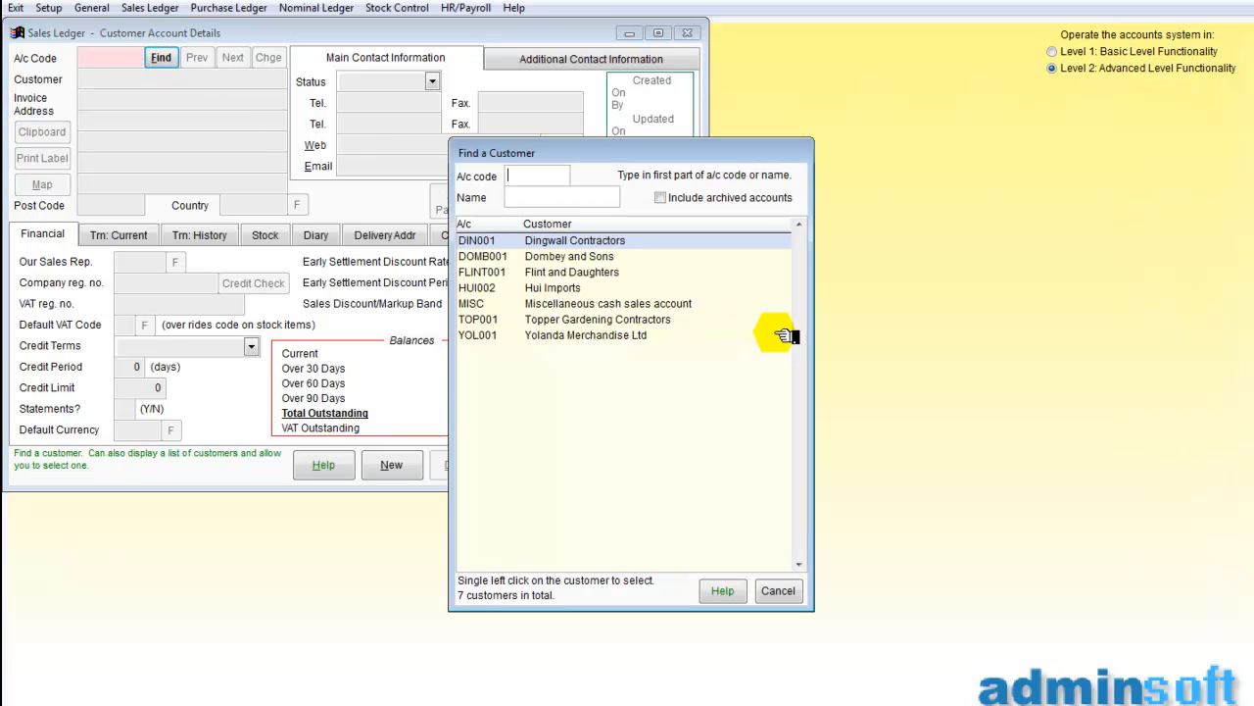
click(577, 273)
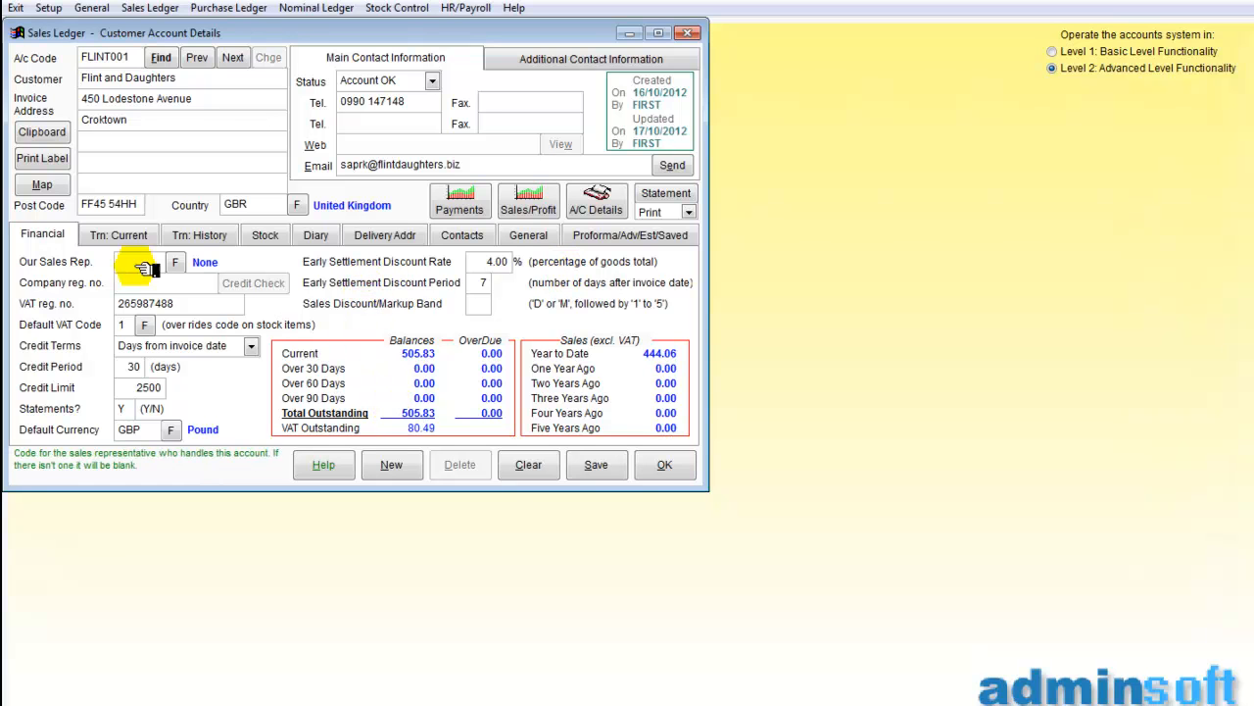
click(116, 235)
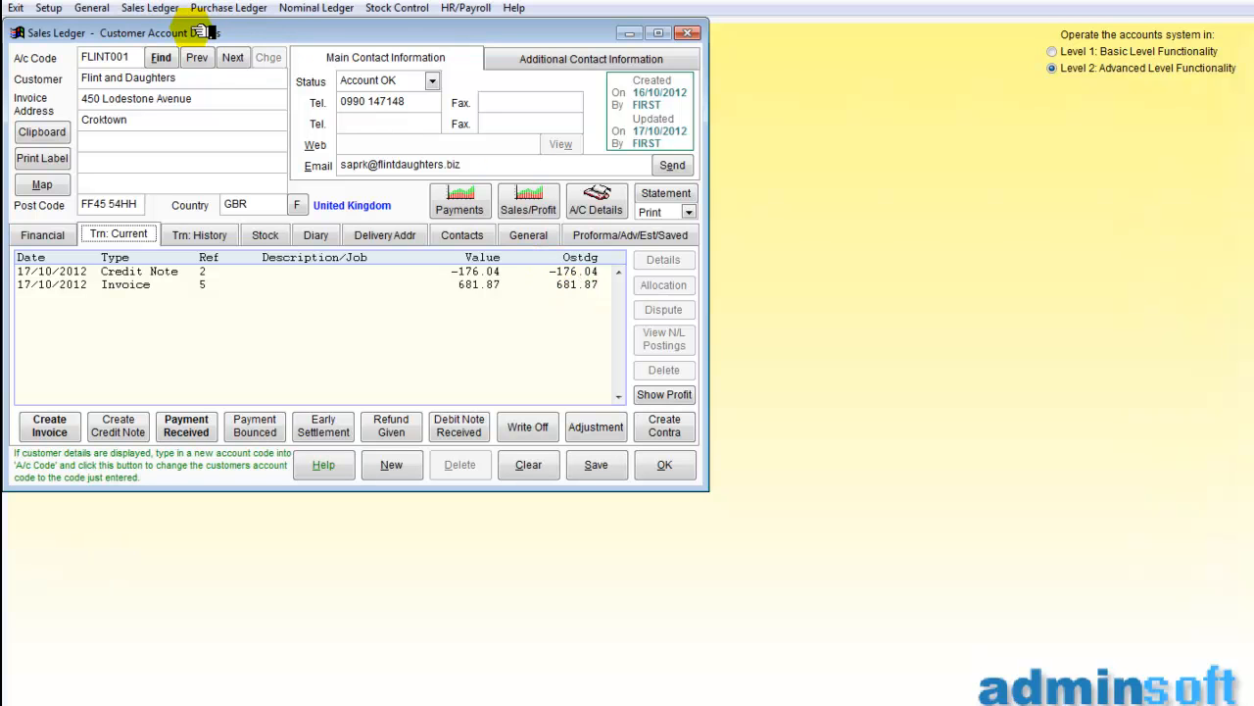
Start a new payment from a customer, keeping the account details in view, and select Flint and Daughters as the customer
drag(257, 31, 629, 90)
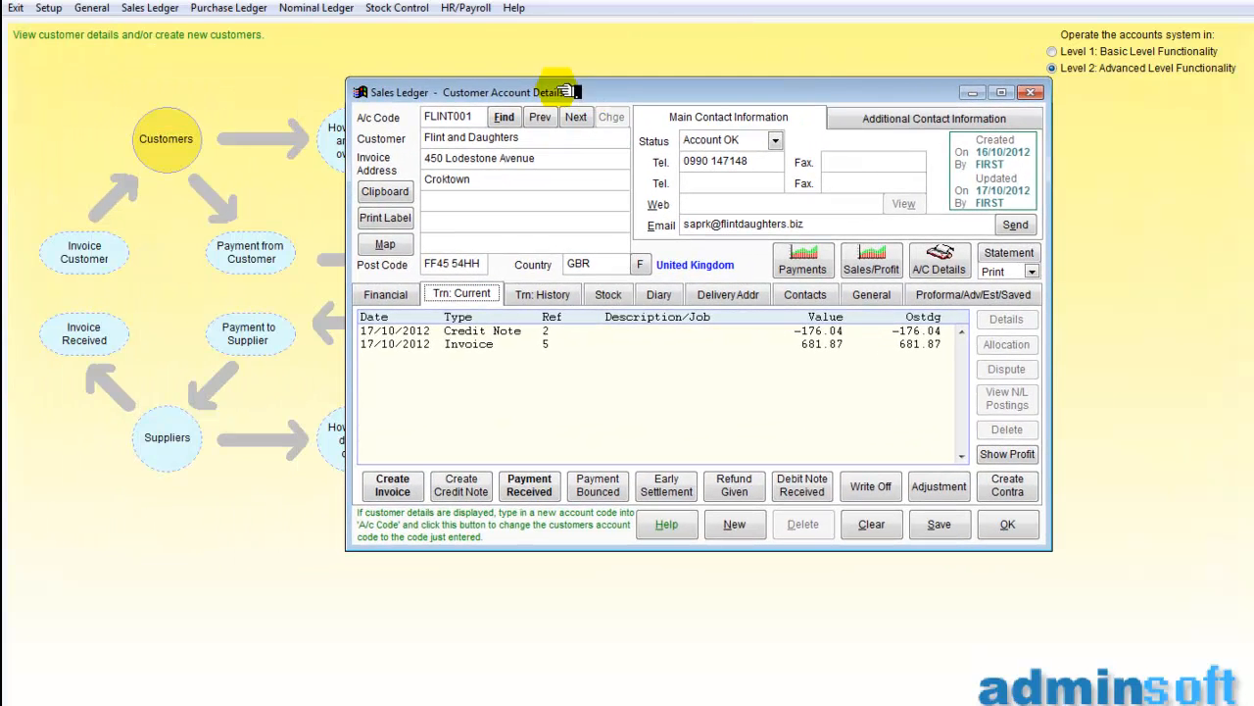
click(233, 252)
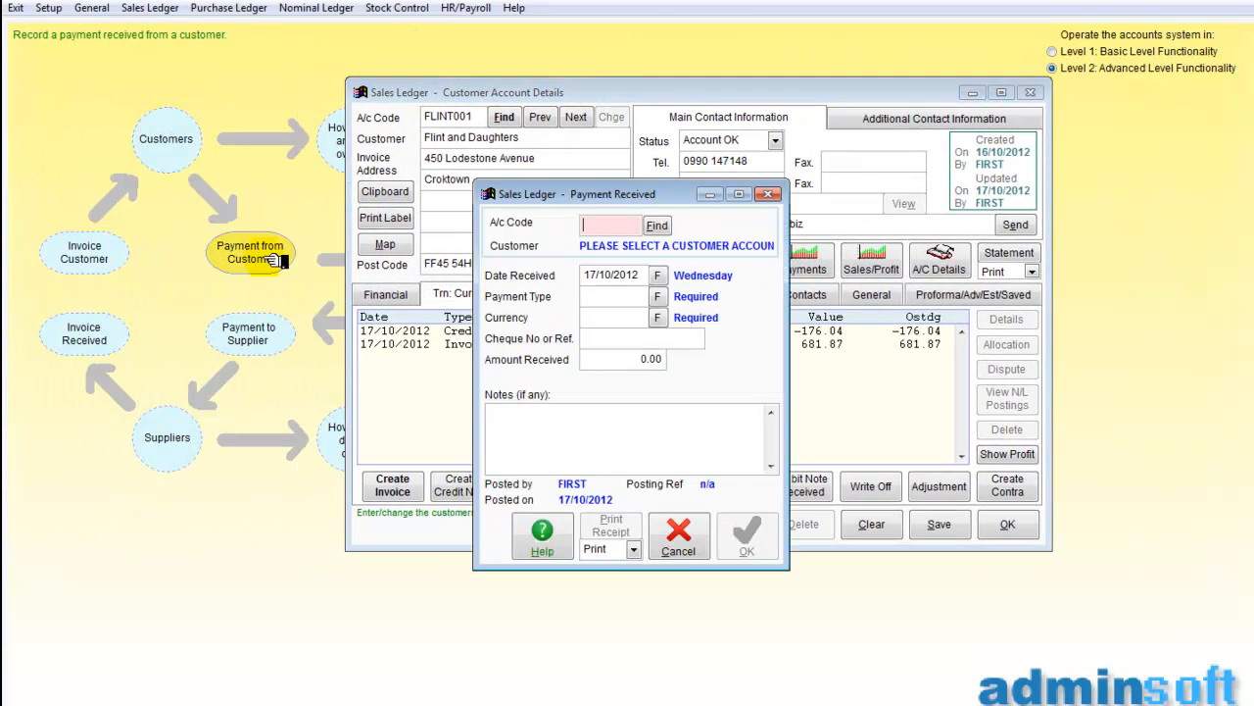
click(654, 225)
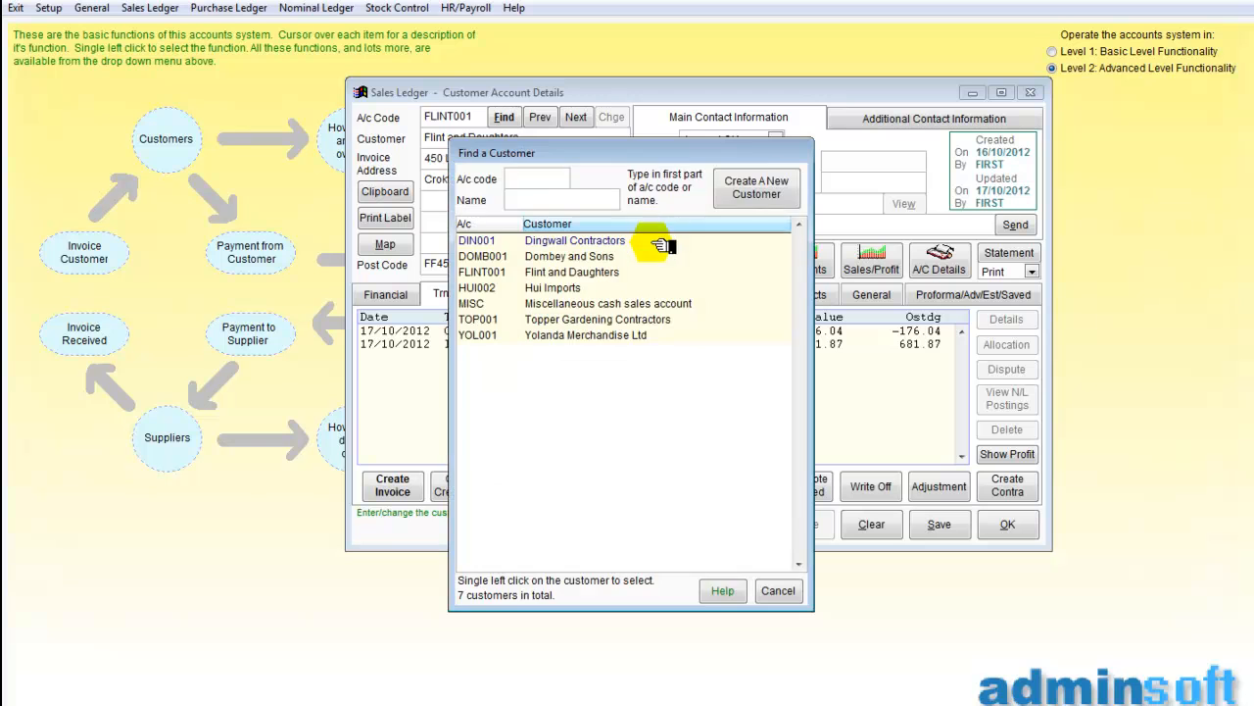
click(579, 275)
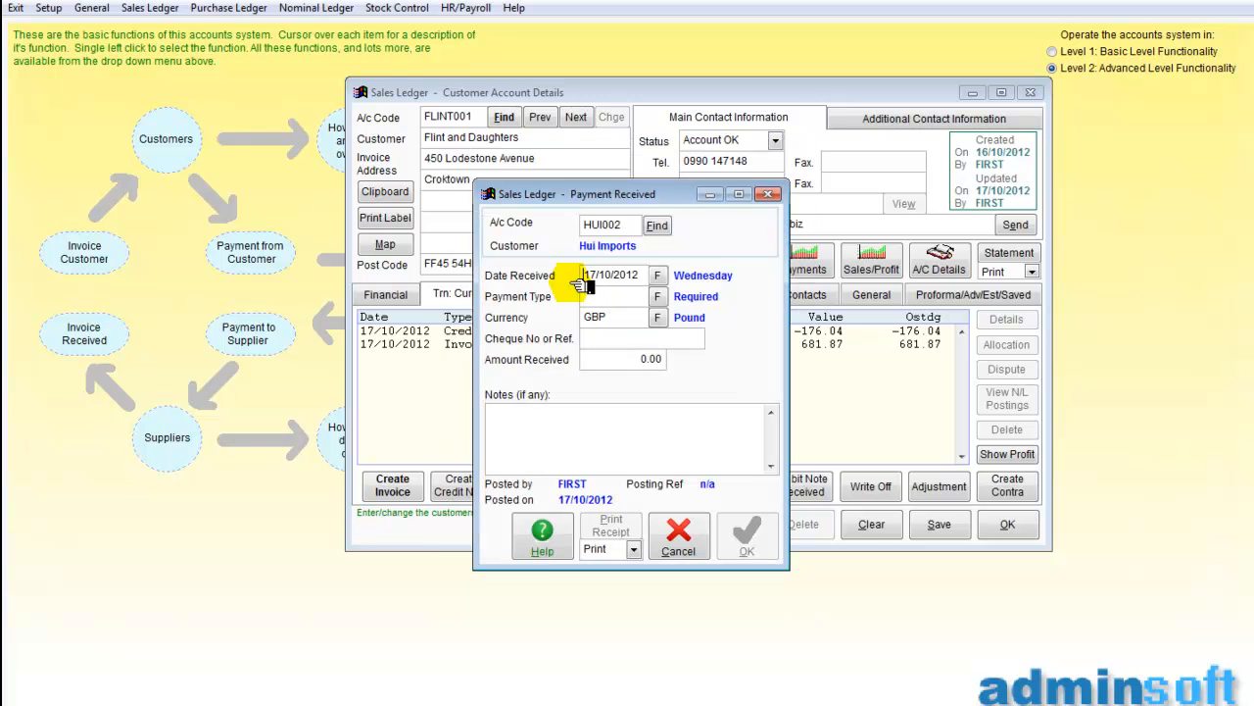
click(656, 226)
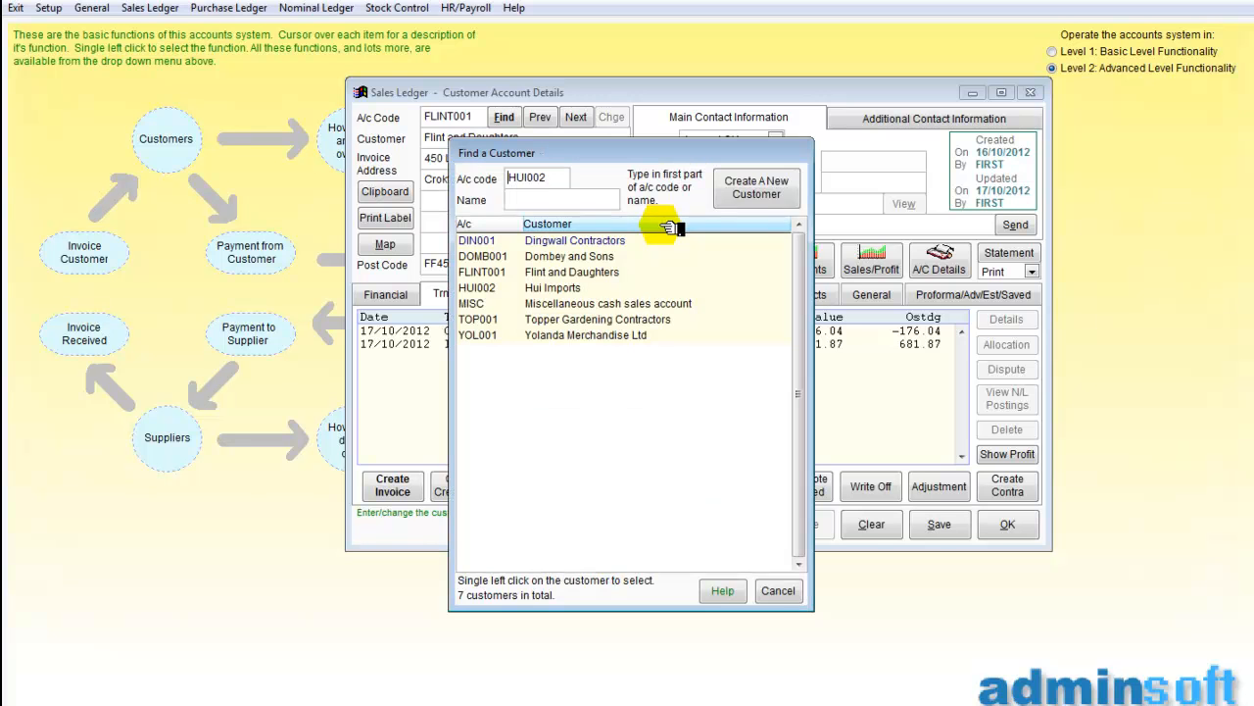
click(585, 272)
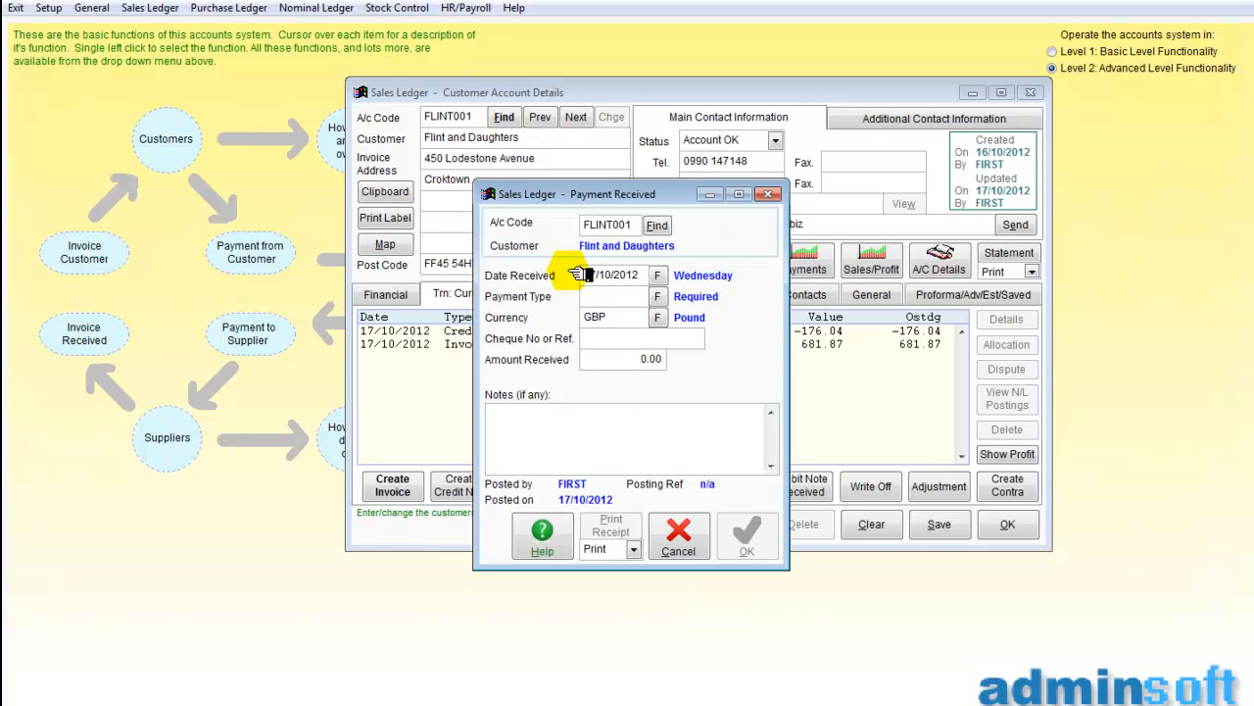
Fill in the Flint and Daughters payment as a Cheque with reference 3007 and an amount received of 300.00
click(657, 296)
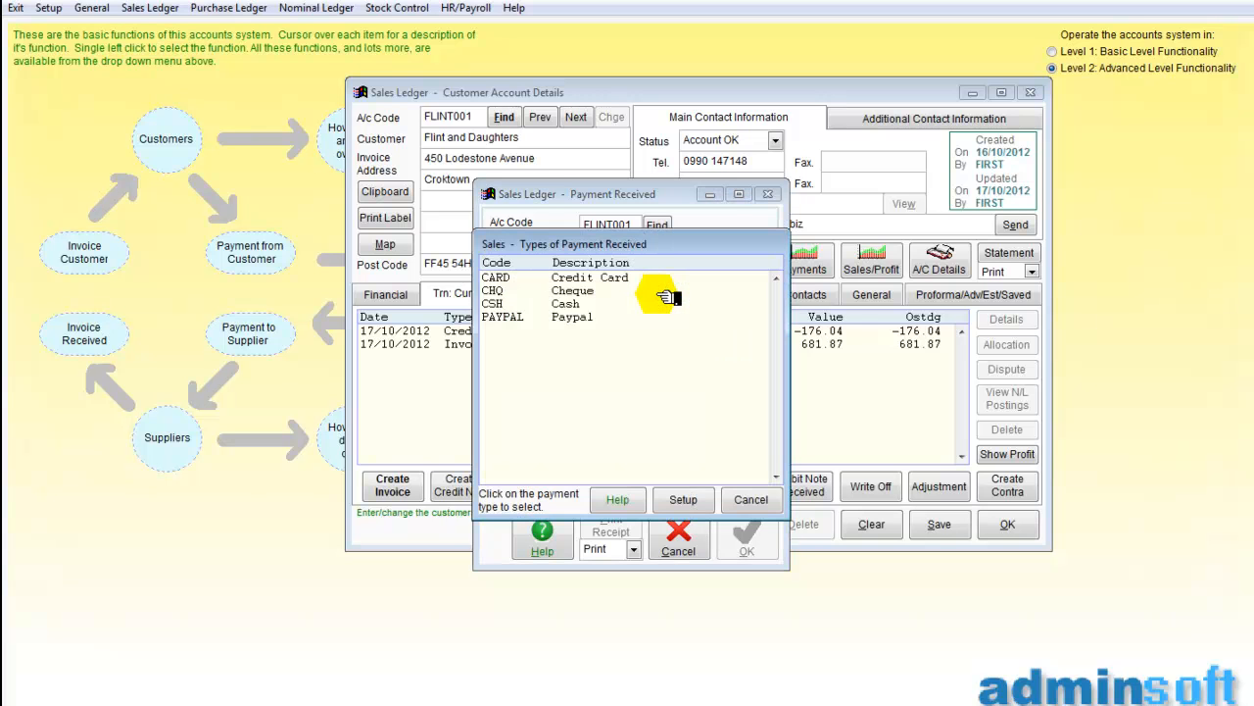
click(588, 292)
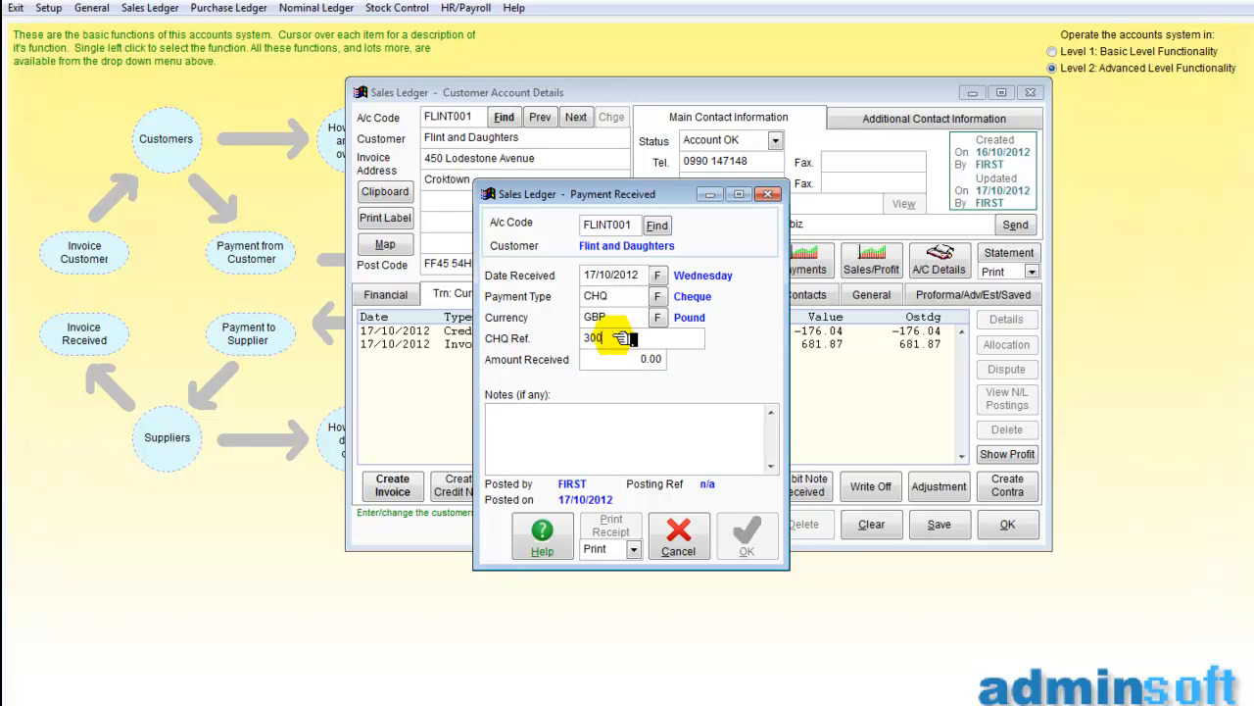
click(620, 337)
text(3007)
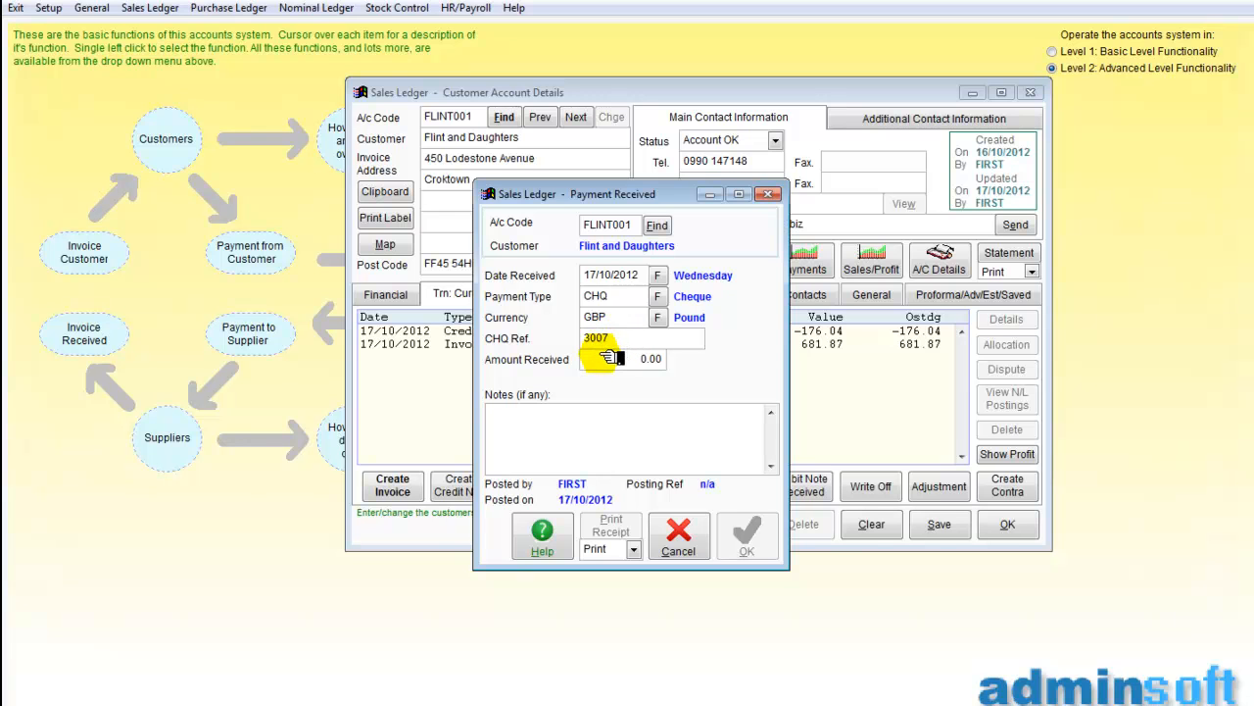
text(300)
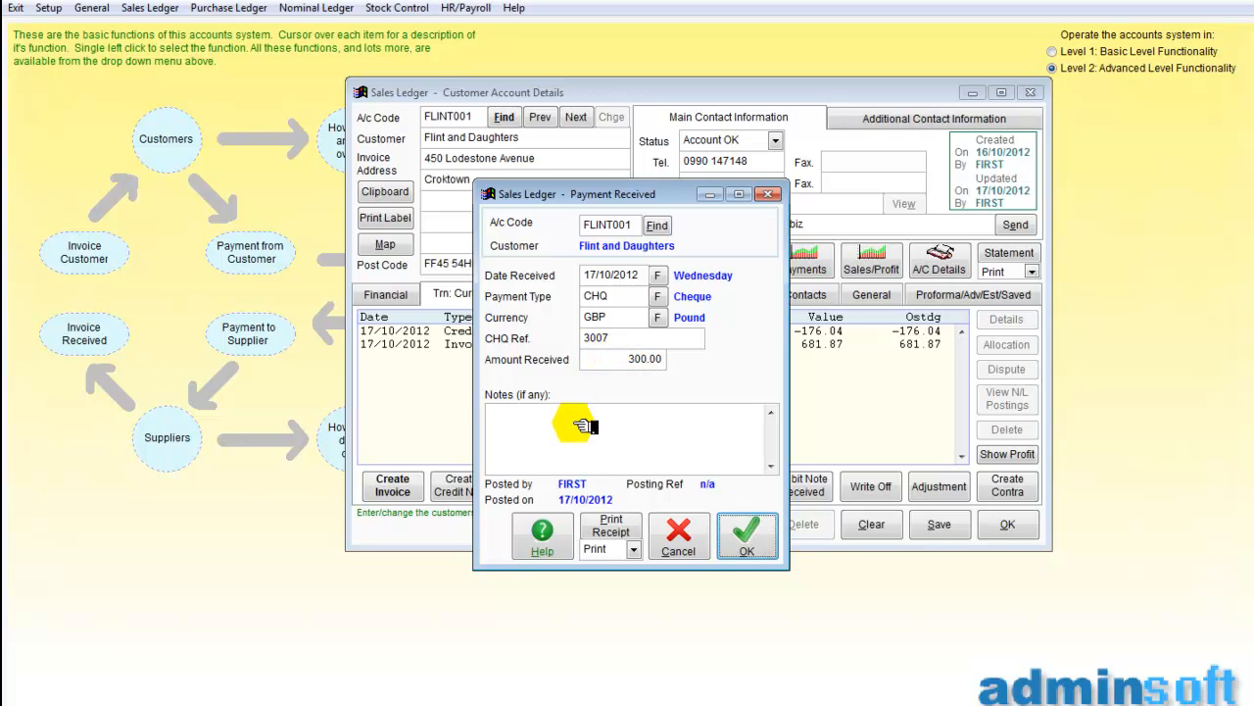
Enter the note "Partial payment", choose MS Excel for the receipt output and post the payment
click(549, 435)
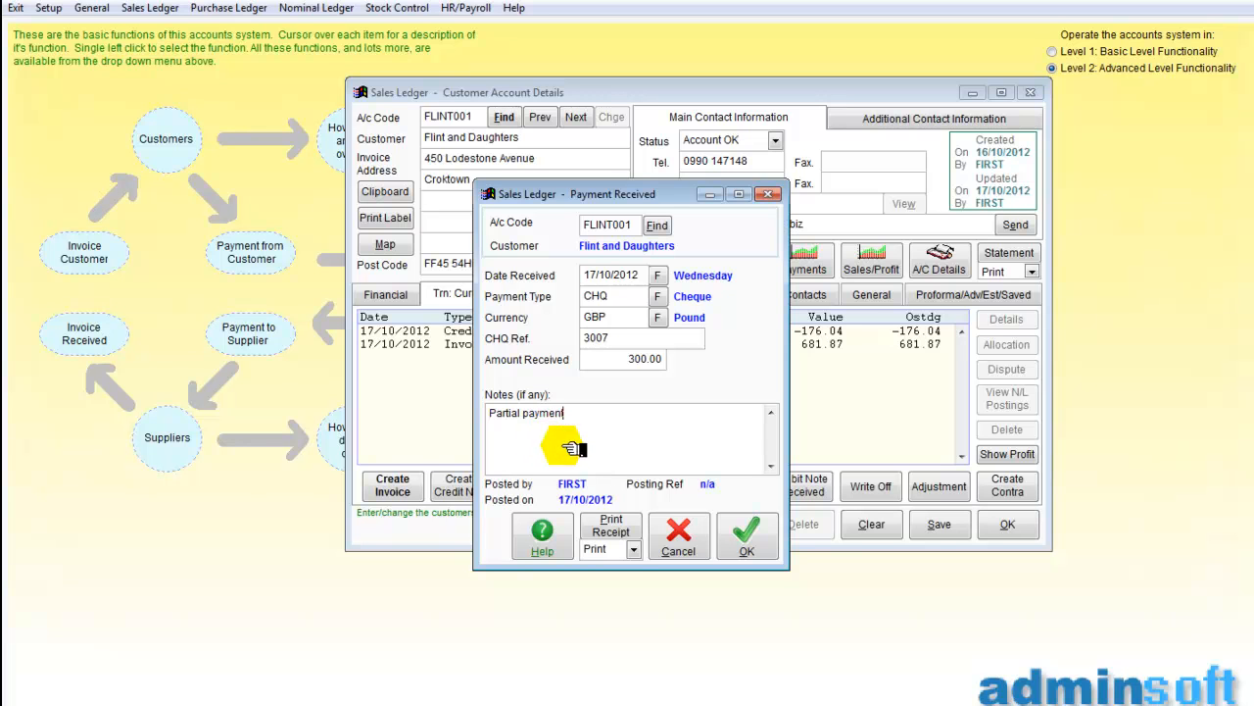
click(636, 552)
click(615, 594)
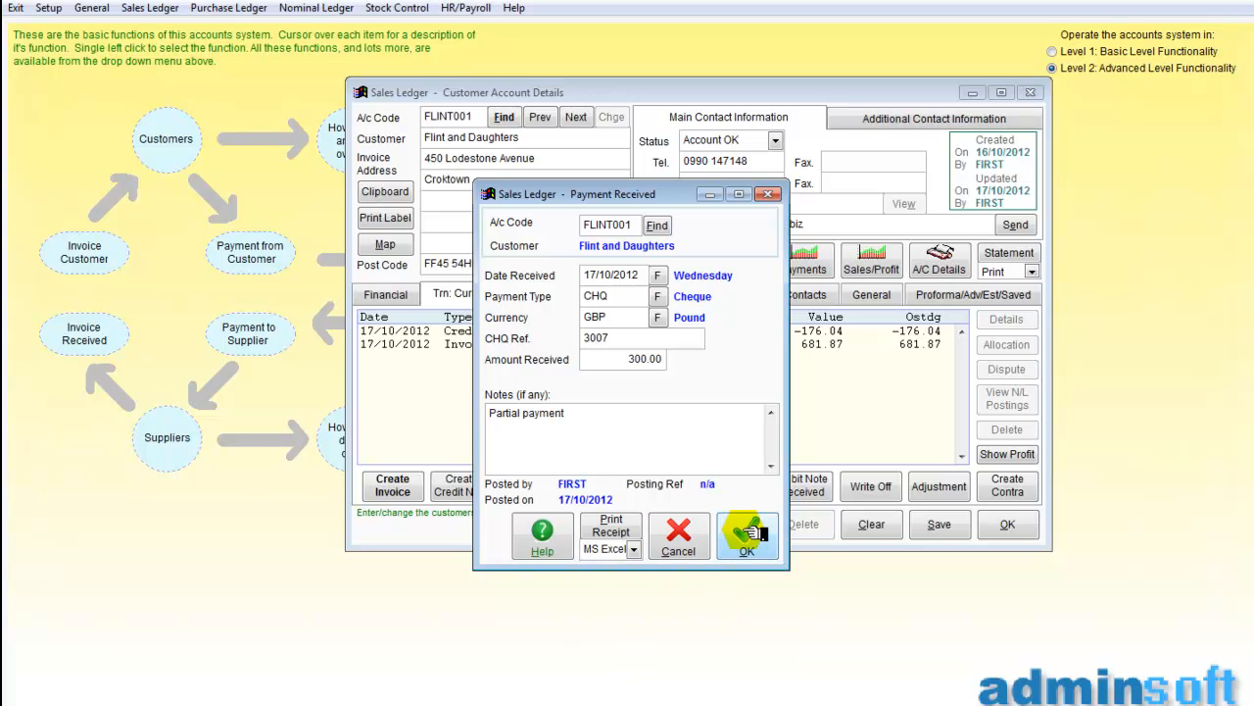
click(748, 532)
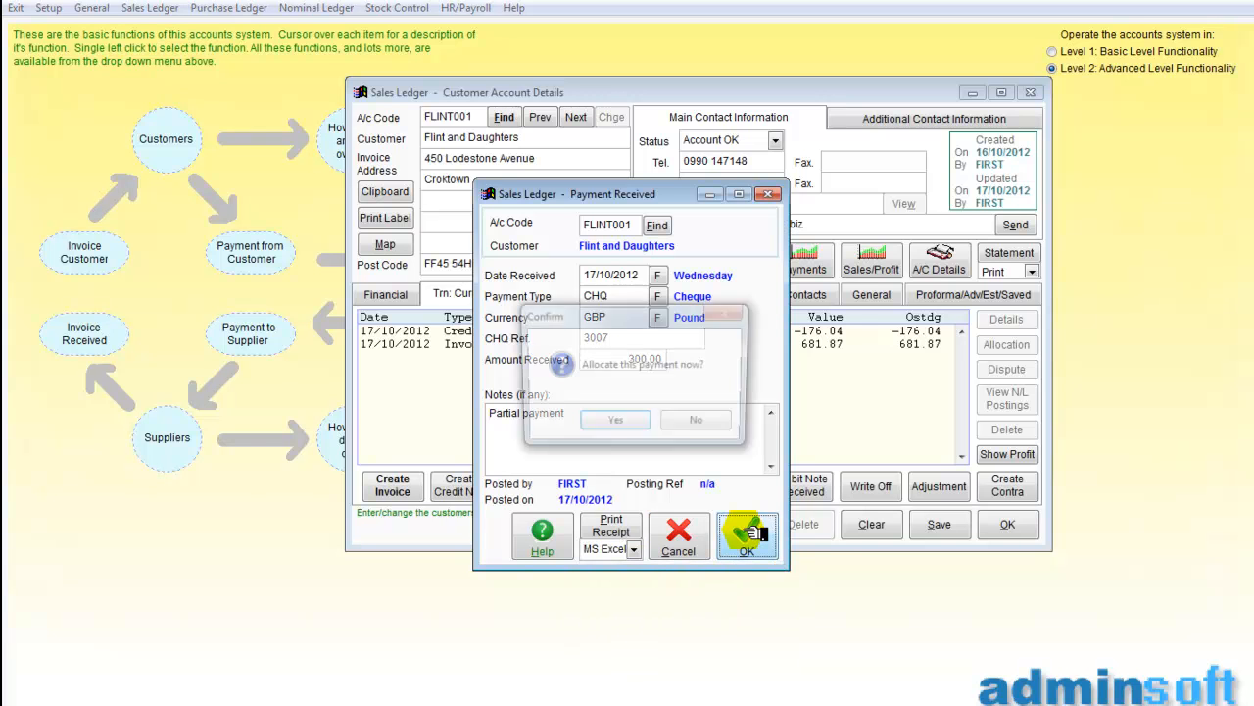
Allocate the payment to invoice 5, post the allocation, and close the Flint and Daughters account without saving account changes
click(618, 423)
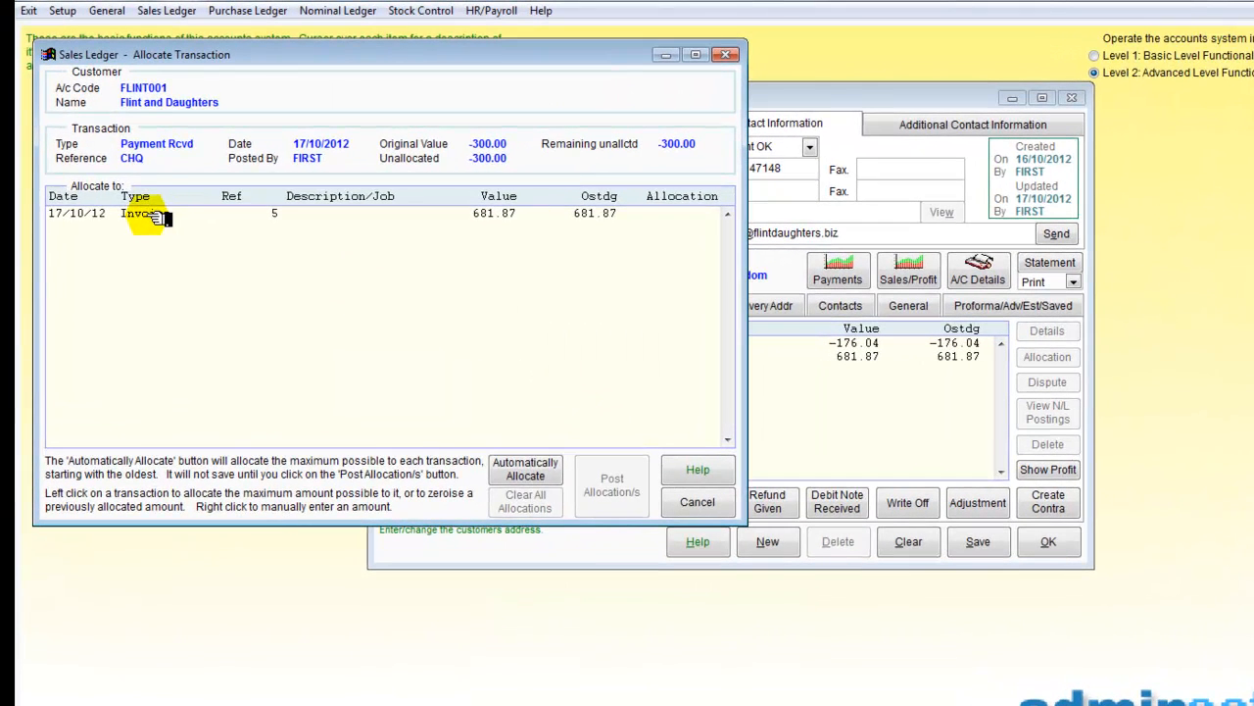
click(176, 223)
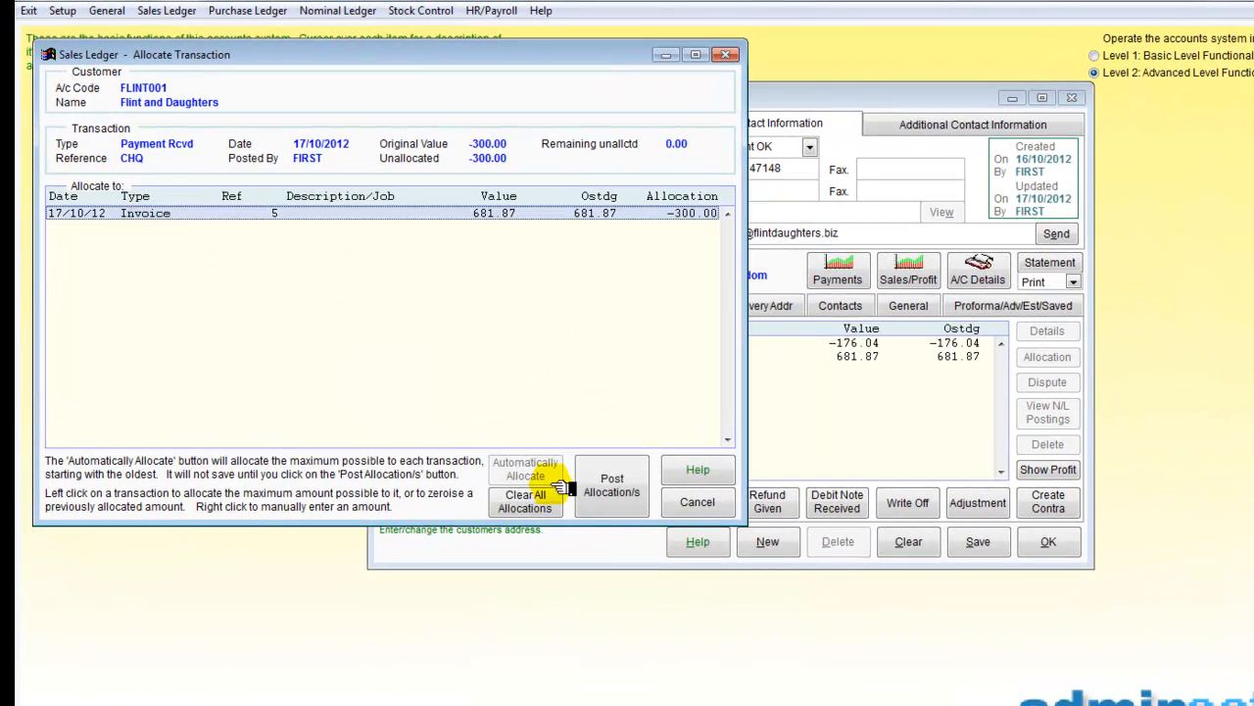
click(612, 485)
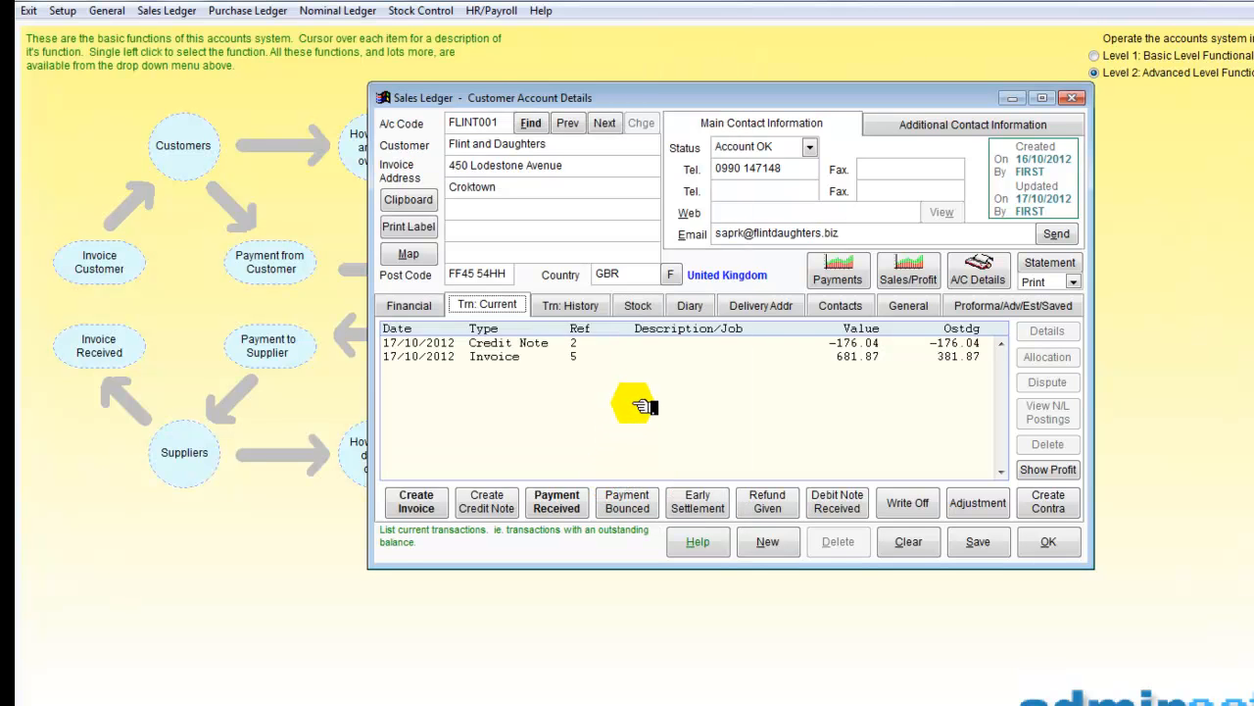
click(1075, 98)
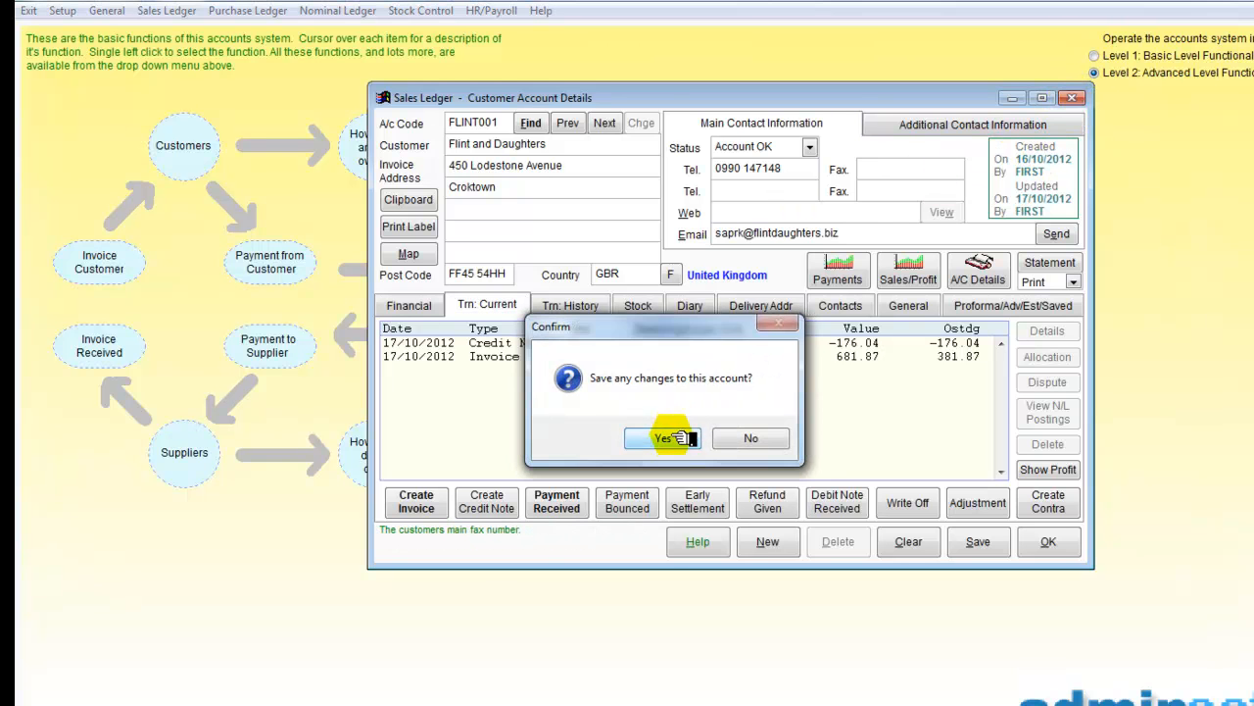
click(727, 438)
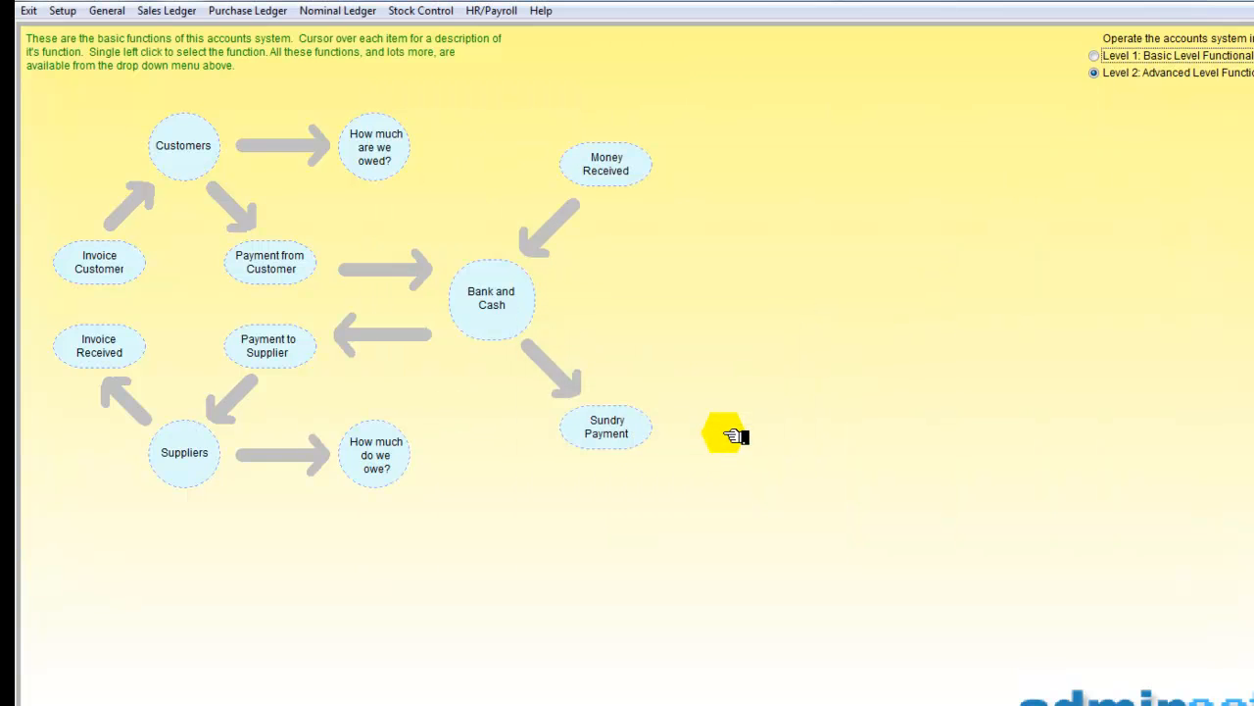